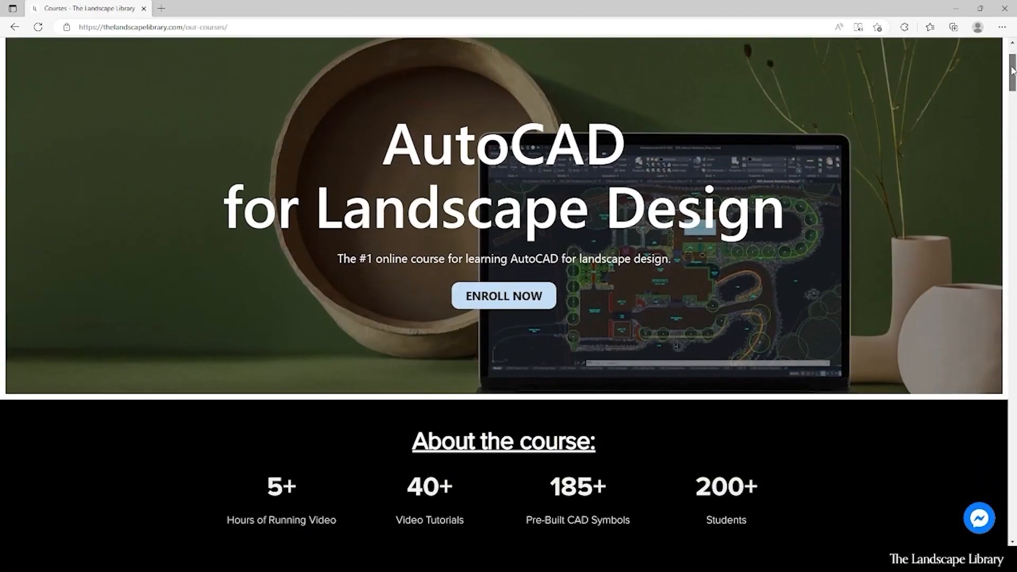
drag(1011, 68, 989, 182)
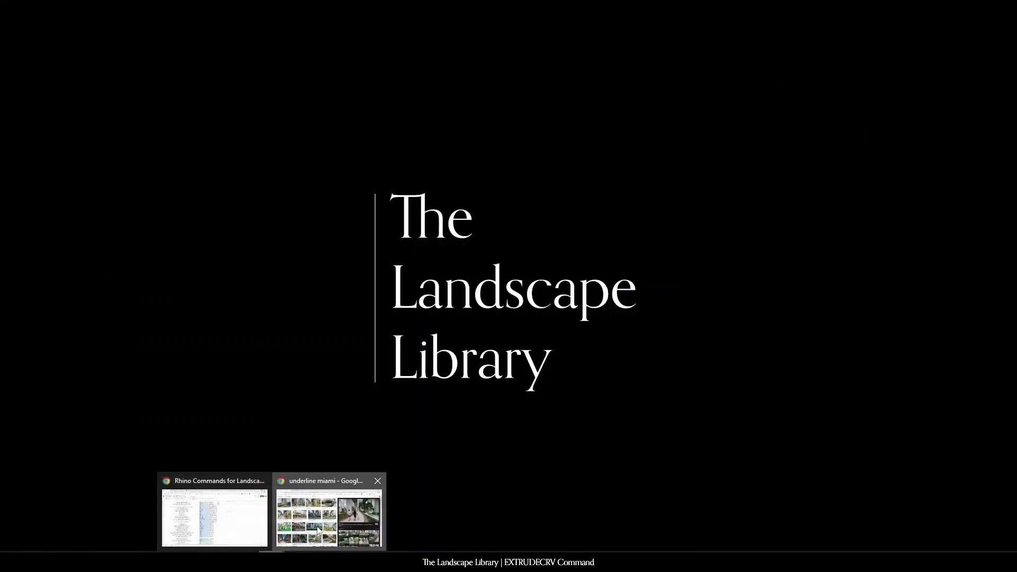
Step: Switch to the browser and look through the Google image results for "underline miami" as design reference
click(328, 511)
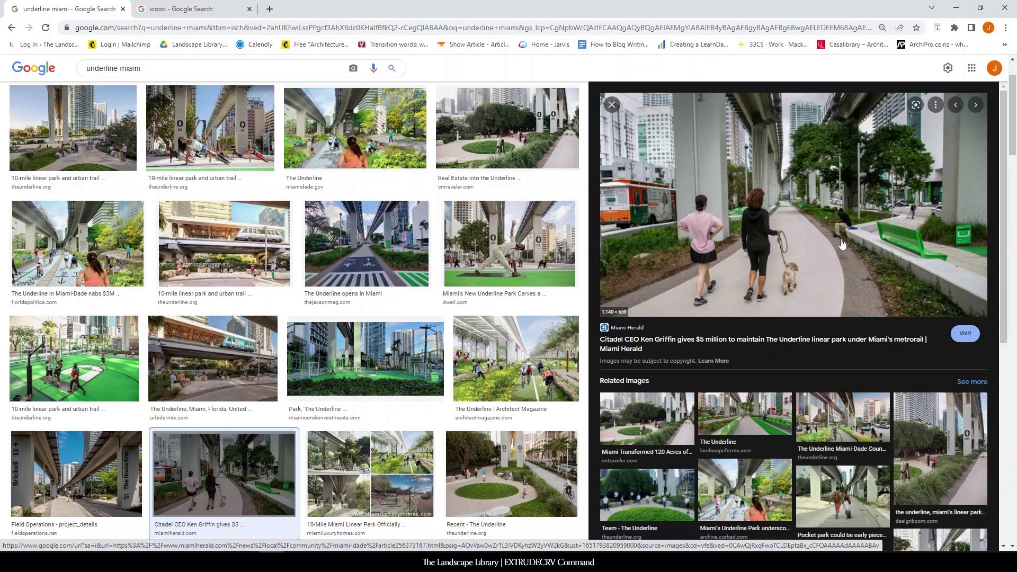
key(Escape)
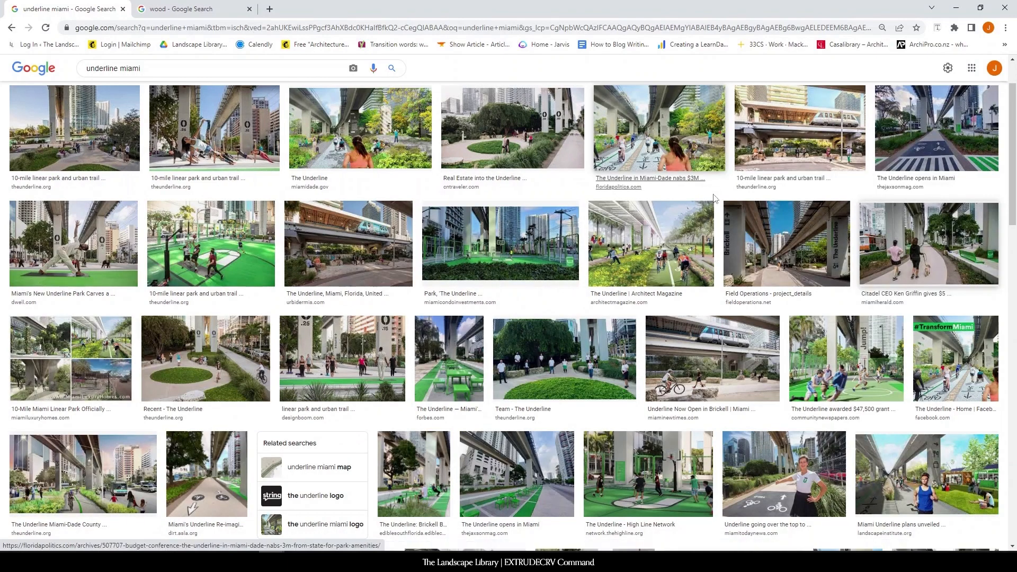
click(797, 279)
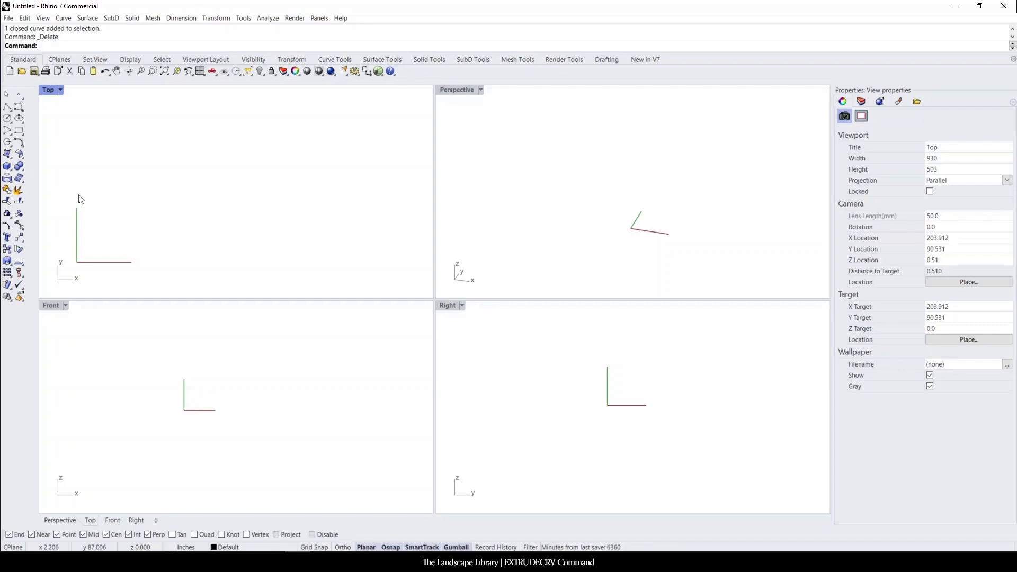
Step: Switch to Rhino and draw a circle with a 4' radius near the origin in the Top view
text(circle)
key(Return)
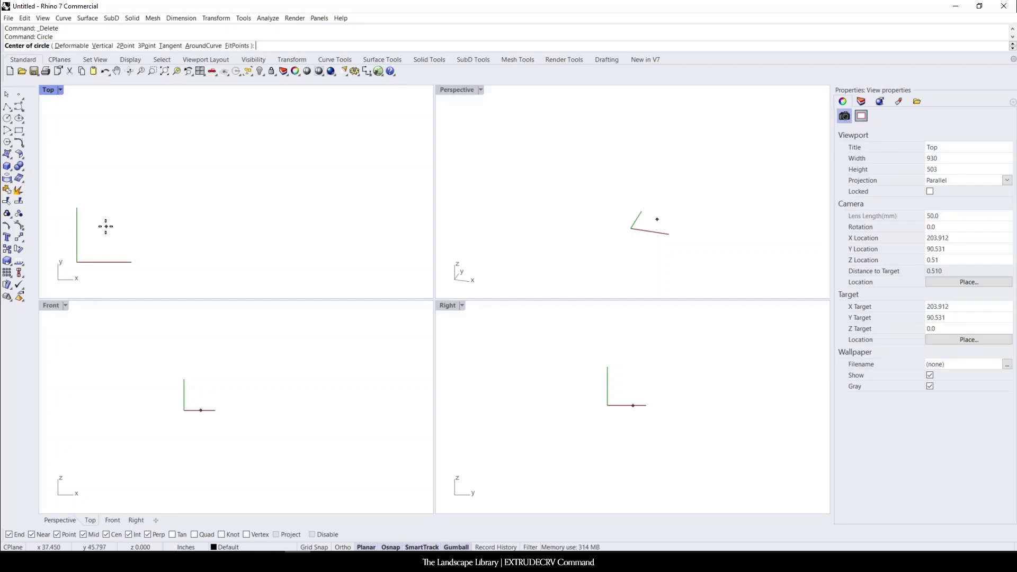
click(126, 206)
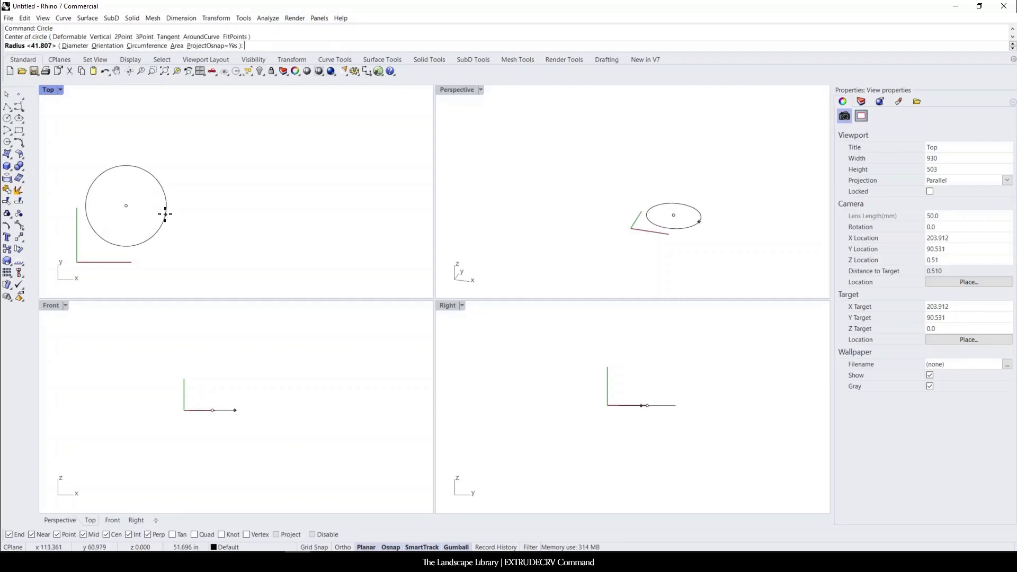
text(4')
key(Return)
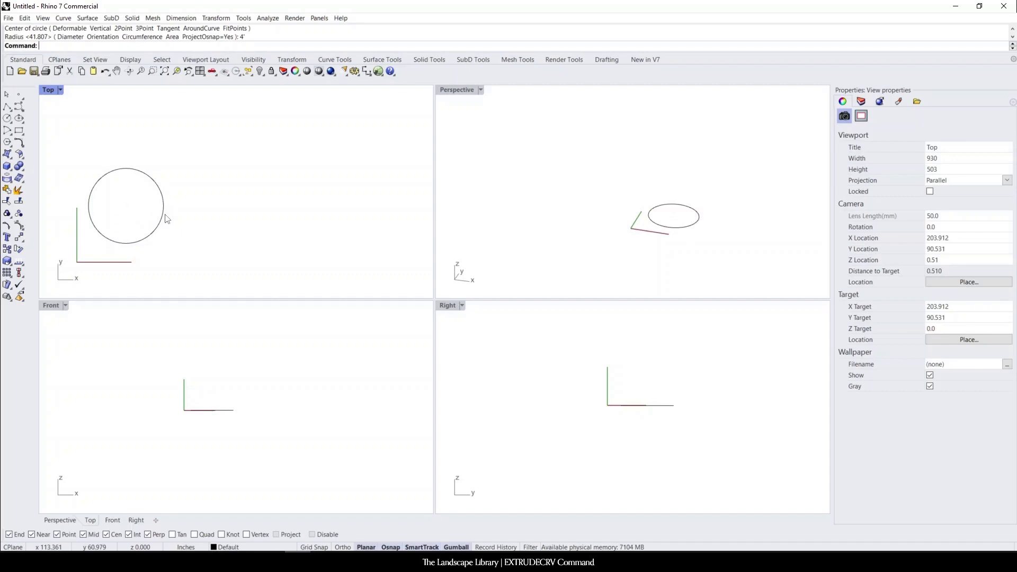
Step: Draw a 5' by 5' square beside the circle in the Top view, using the 3Point rectangle option with Ortho on
click(19, 131)
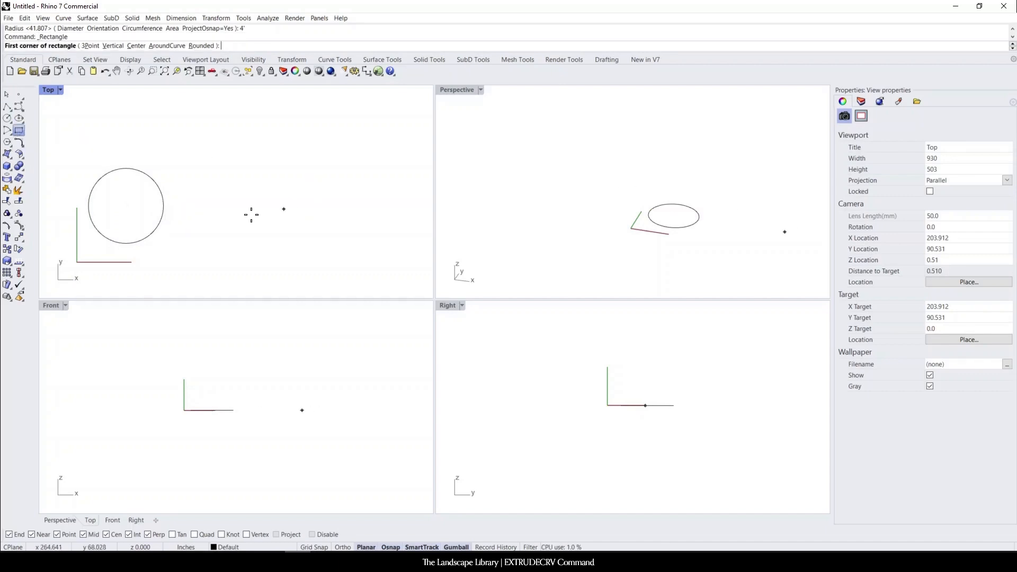
click(203, 242)
text(p)
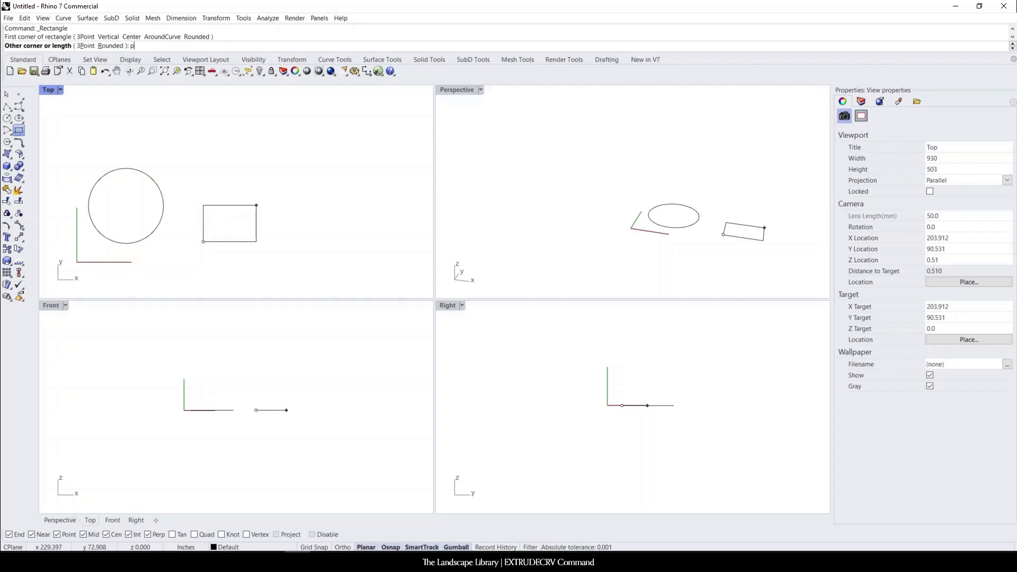
key(Return)
click(343, 548)
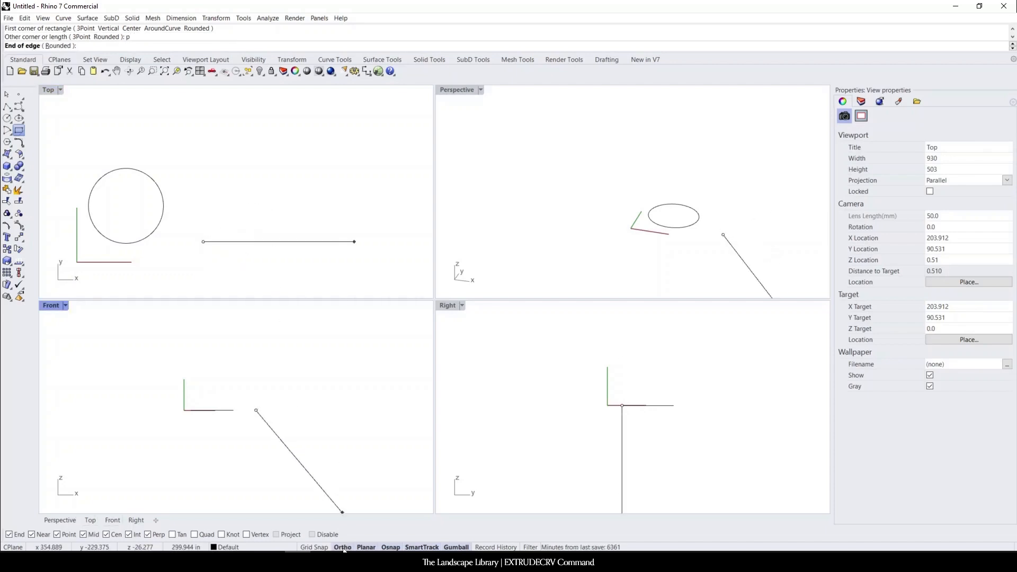
text(5')
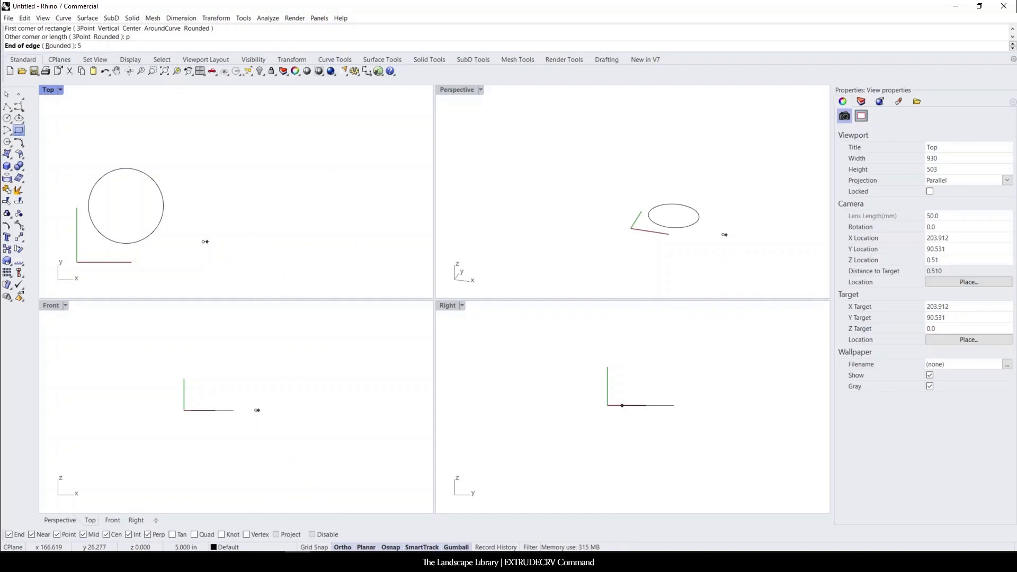
key(Return)
click(296, 255)
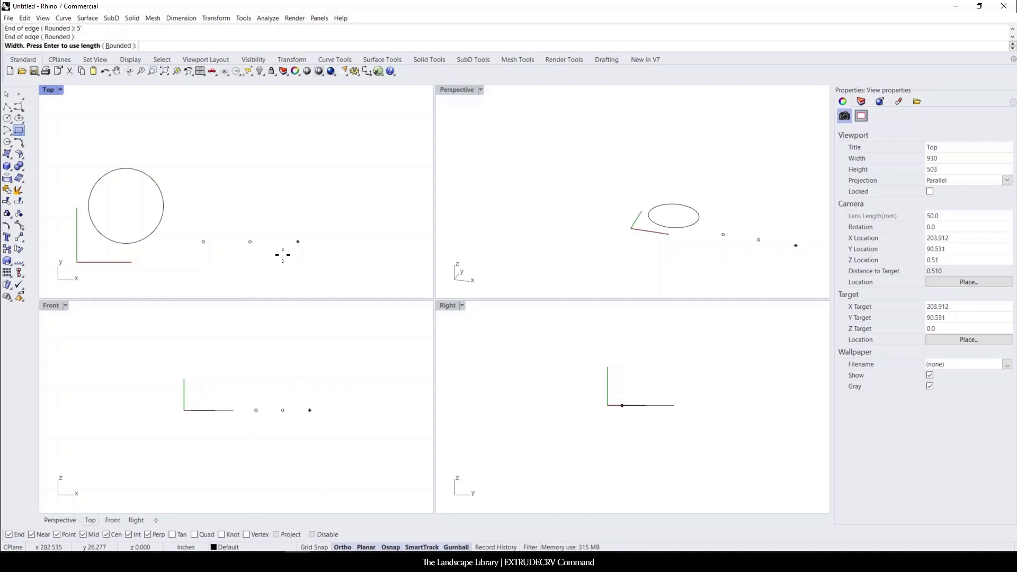
text(5')
key(Return)
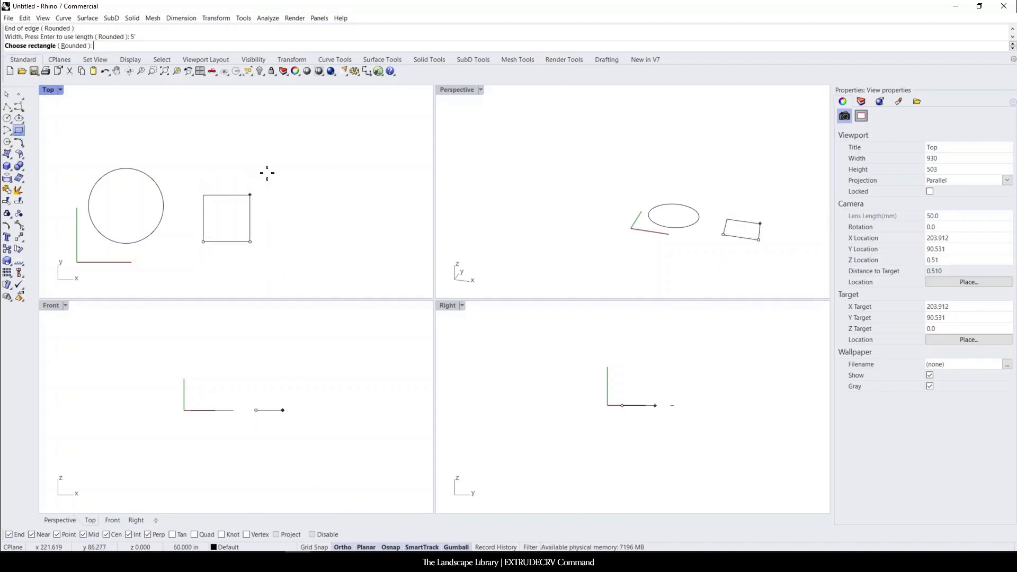
click(400, 187)
Step: Draw an open S-shaped curve through four points beside the square with InterpCrv and Ortho off
scroll(34, 72, down, 2)
scroll(230, 160, up, 2)
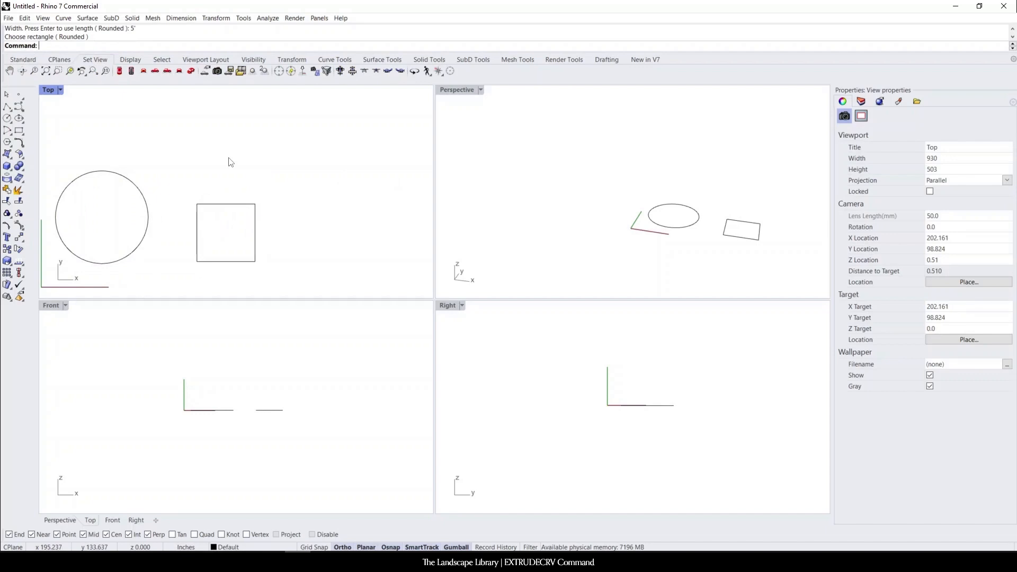
text(InterpCrv)
key(Return)
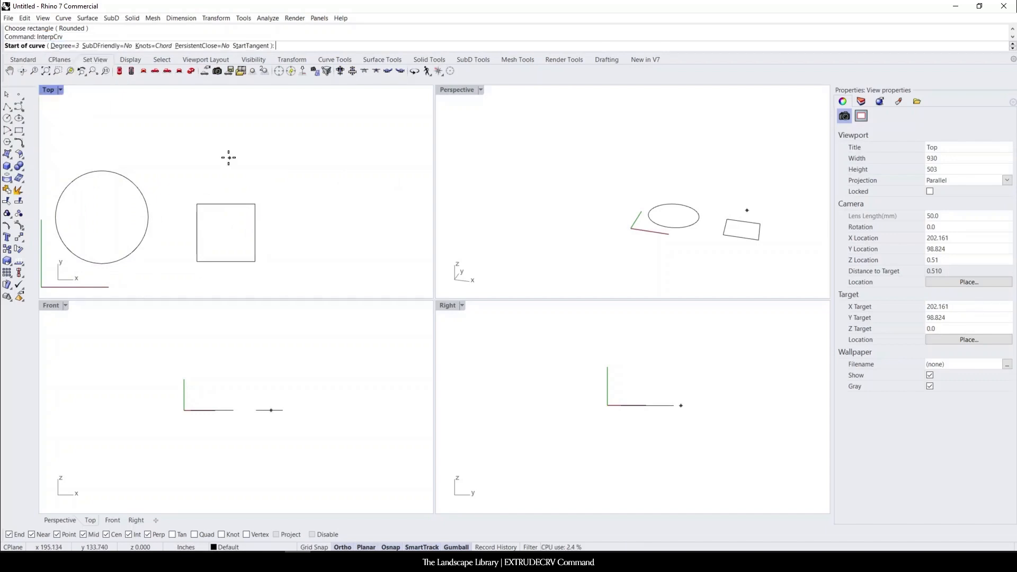
right_drag(275, 226, 250, 223)
scroll(198, 239, down, 6)
scroll(342, 228, up, 6)
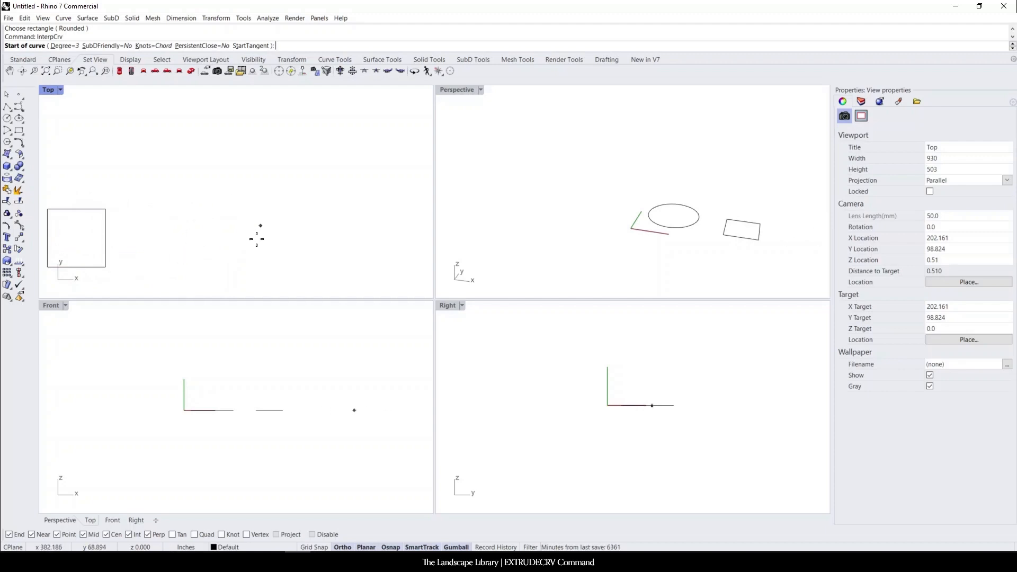
click(174, 266)
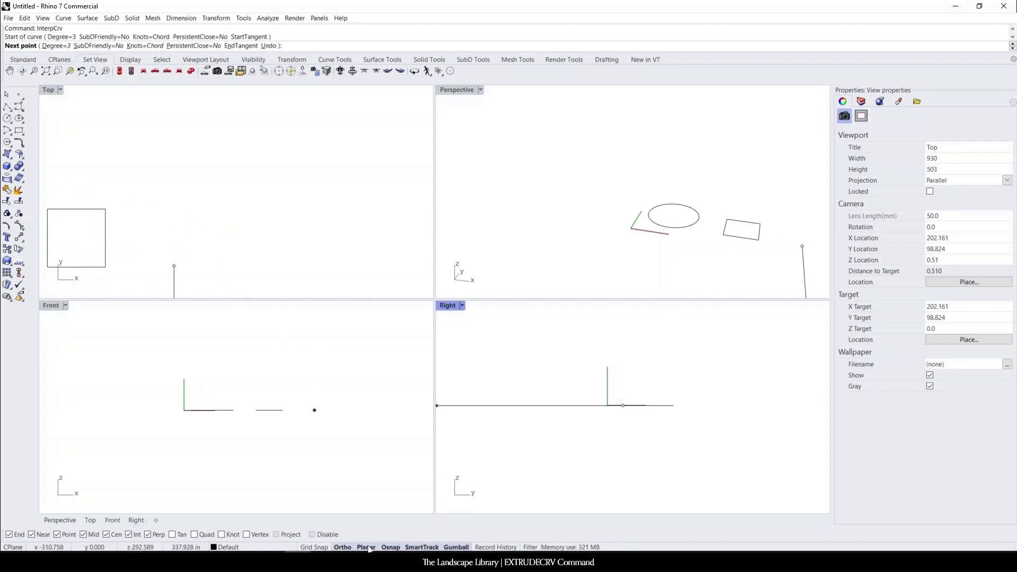
key(F8)
click(223, 269)
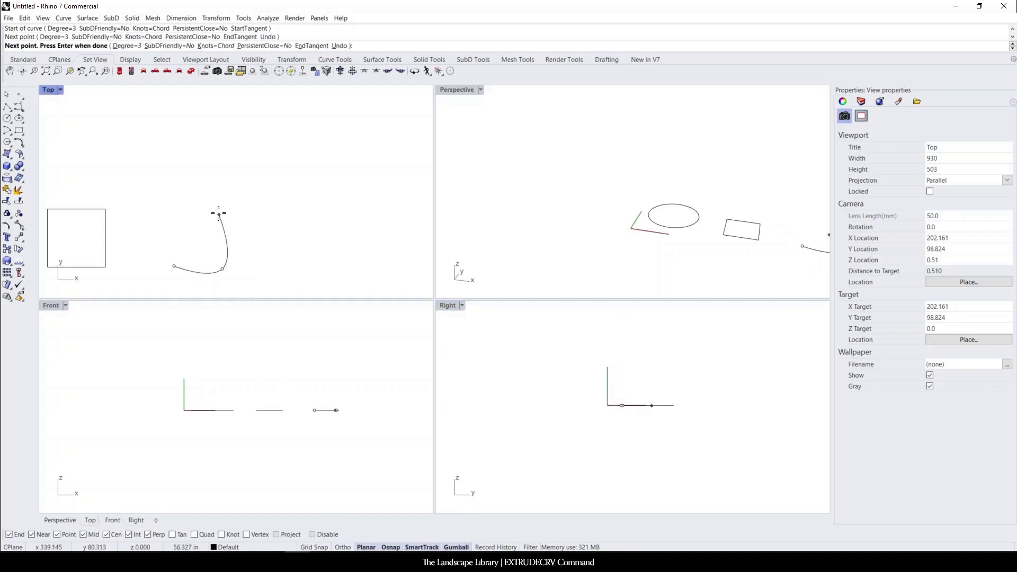
click(219, 213)
click(248, 173)
key(Return)
Step: Draw a large closed, rounded freeform curve with InterpCrv beside the S-shaped curve, ending at its start point
scroll(260, 177, down, 8)
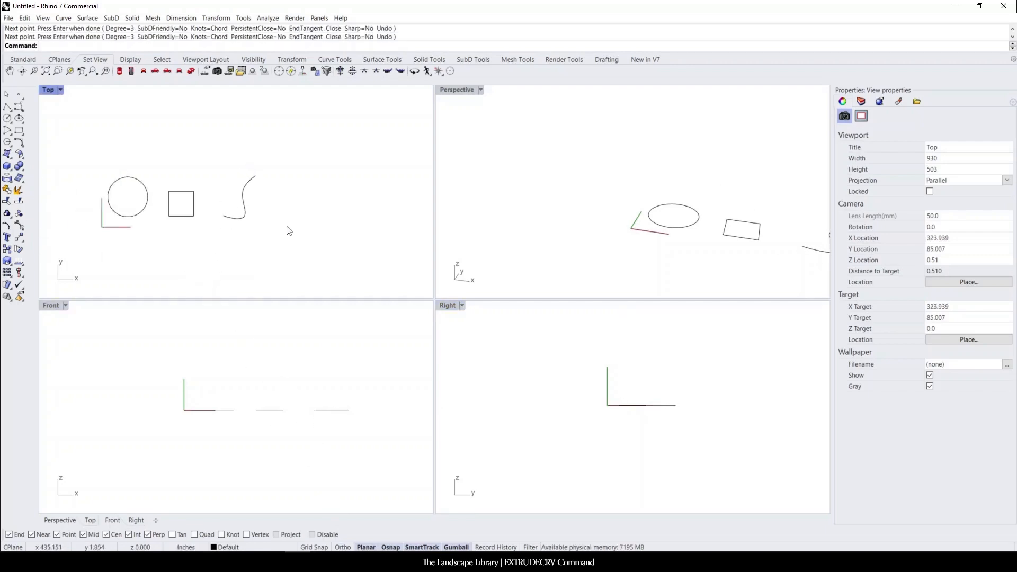
key(Return)
scroll(335, 205, up, 6)
click(327, 160)
click(291, 158)
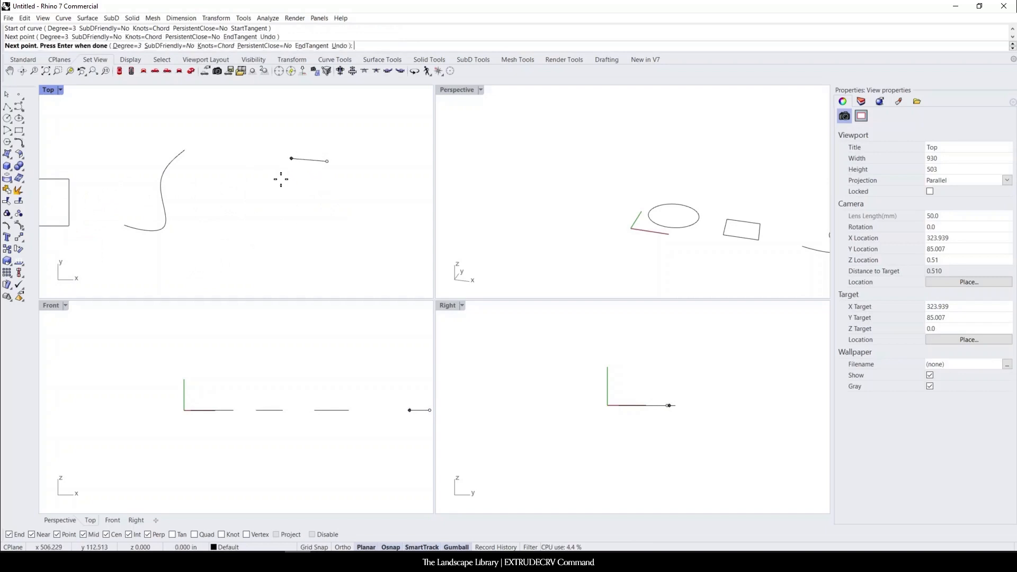
click(271, 195)
click(261, 230)
click(285, 257)
click(348, 277)
click(379, 202)
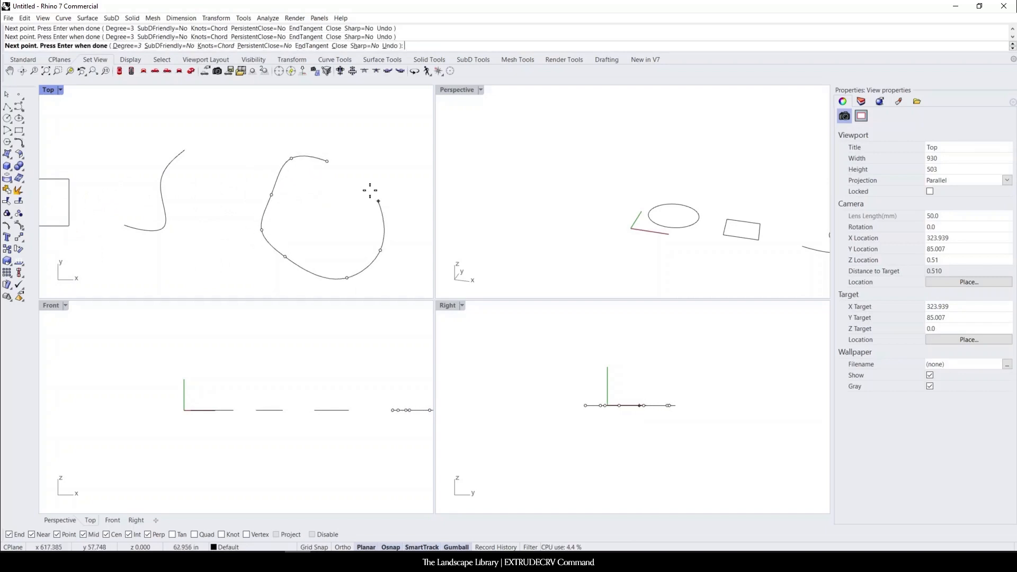
click(328, 162)
Step: Move the closed freeform curve slightly upward in the Top view to line it up with the other shapes, then deselect it
scroll(361, 196, down, 8)
drag(381, 156, 324, 220)
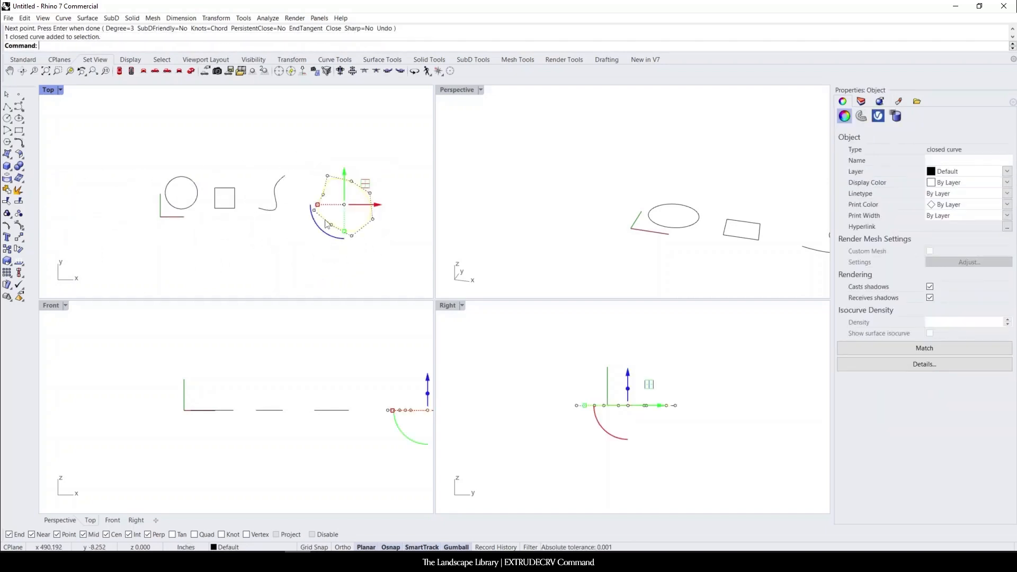
text(m)
key(Return)
click(383, 139)
click(386, 127)
click(390, 133)
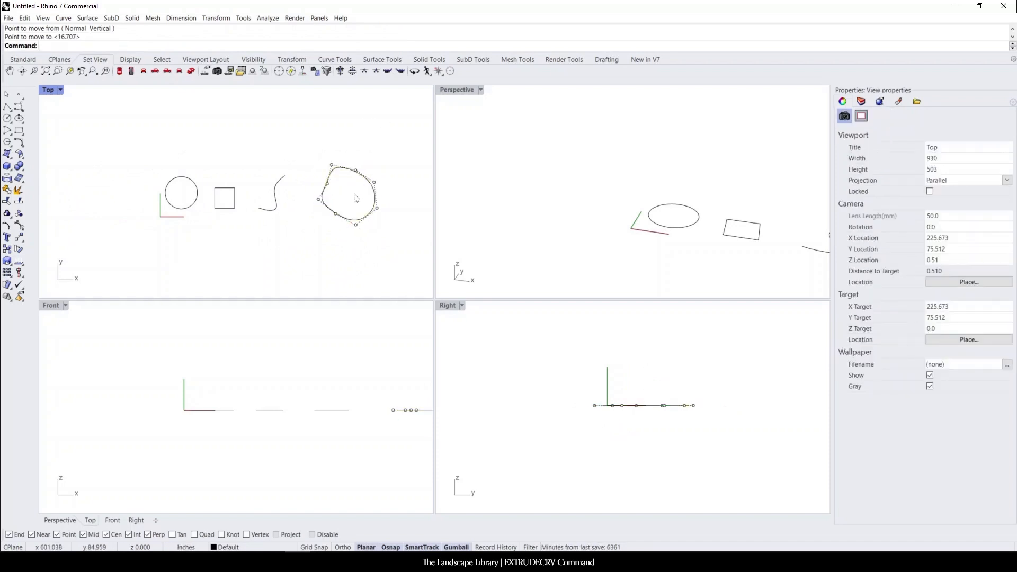
scroll(344, 201, down, 2)
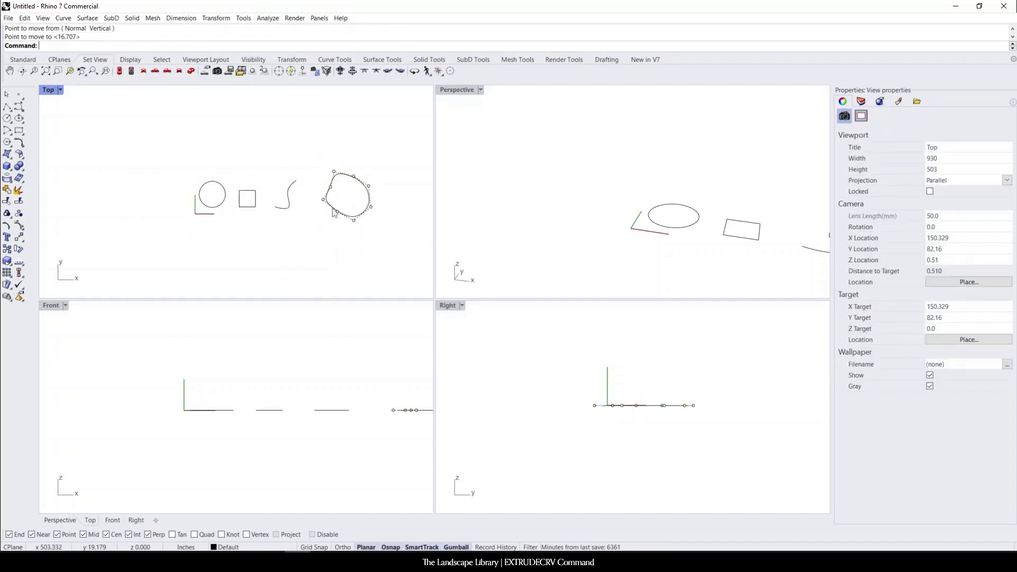
key(Escape)
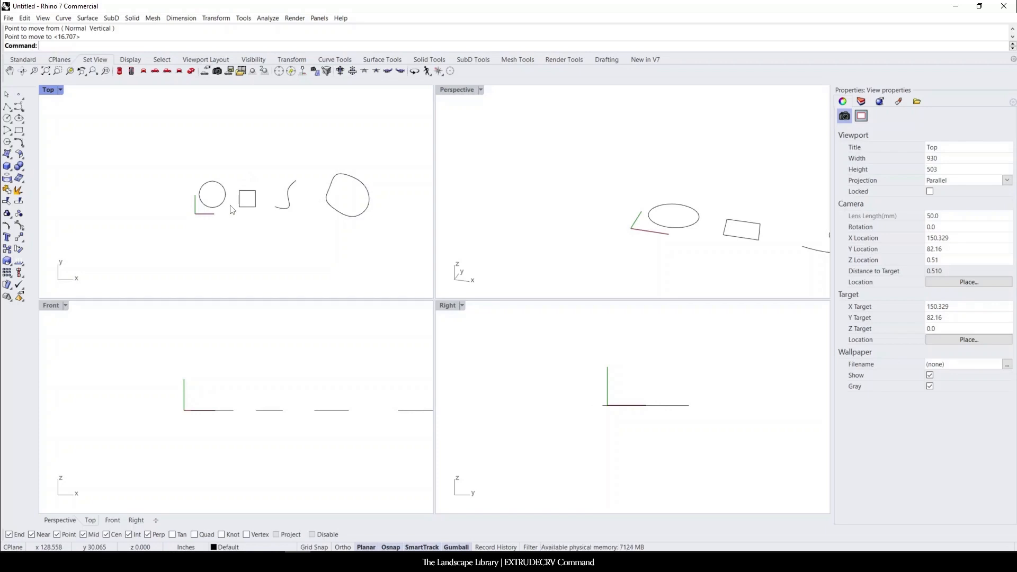
scroll(300, 183, up, 3)
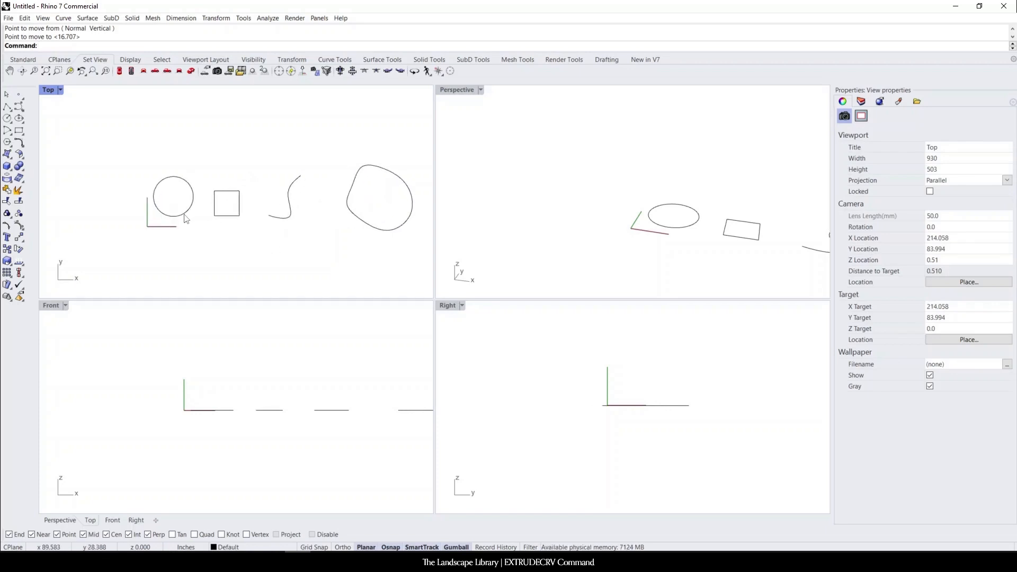
click(223, 216)
drag(408, 155, 380, 199)
click(313, 248)
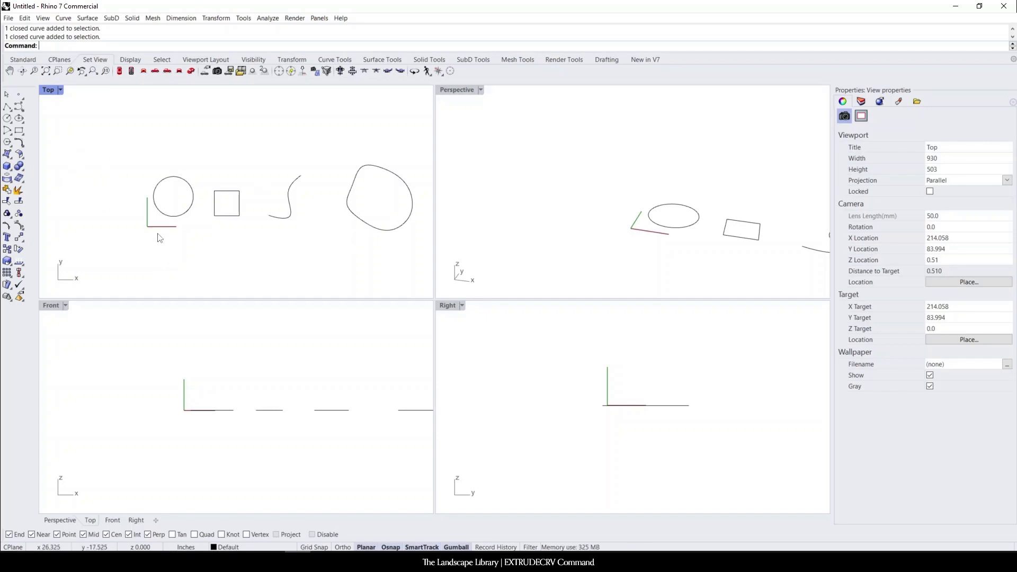
Step: Maximize the Top and Perspective viewports in turn to examine the four curves, restoring the four-view layout each time
double_click(48, 91)
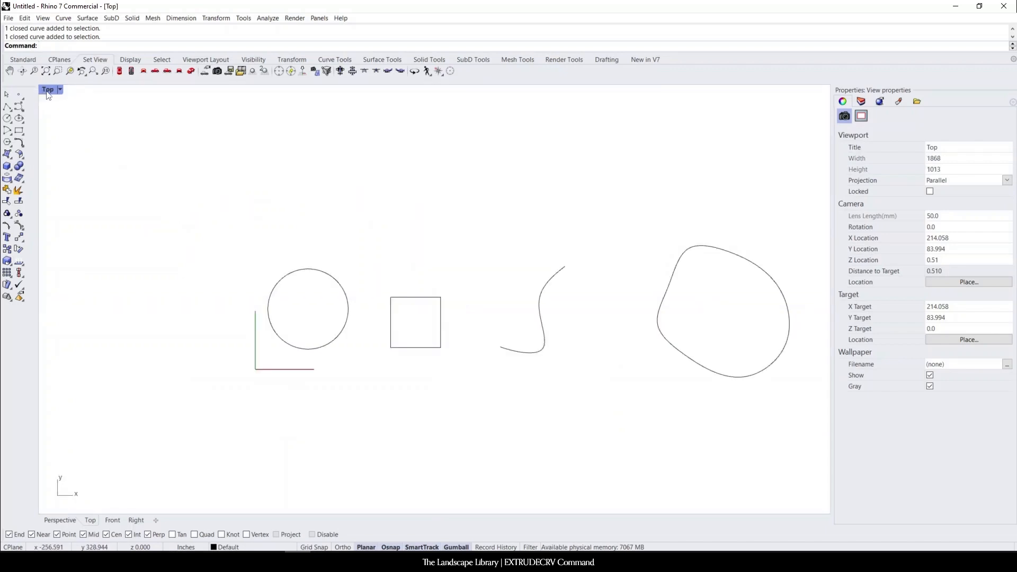
double_click(48, 91)
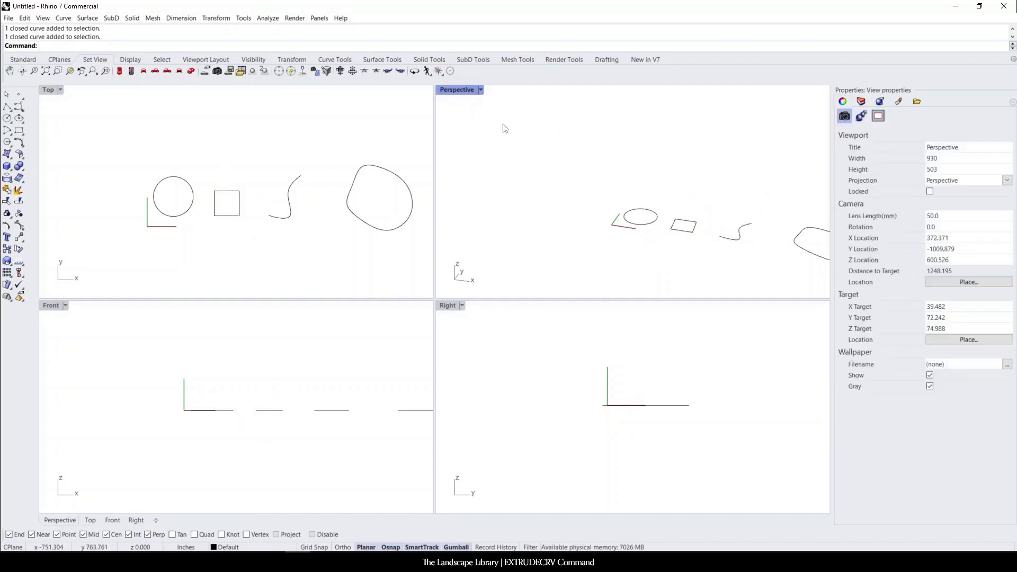
double_click(451, 92)
click(167, 72)
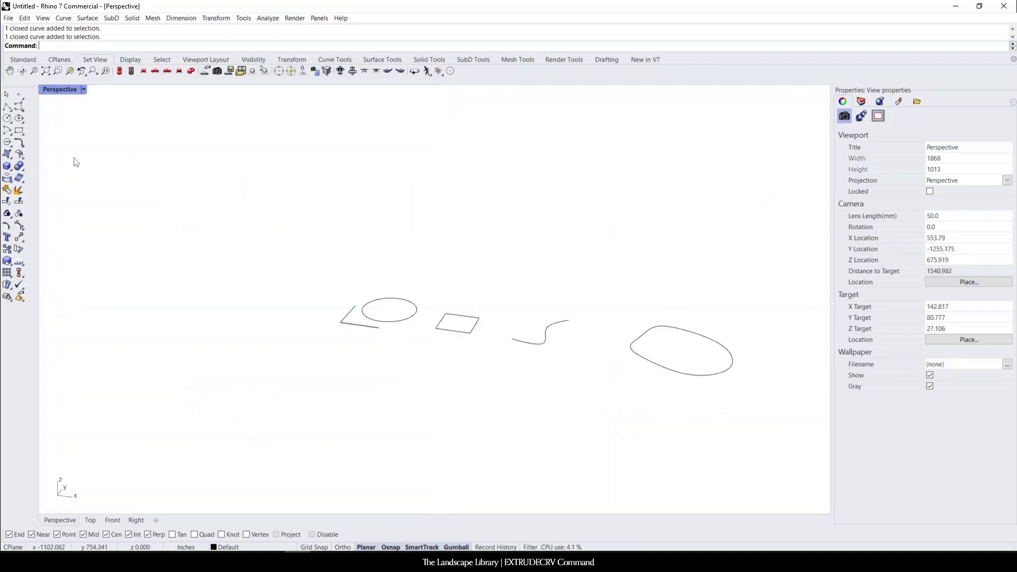
double_click(59, 90)
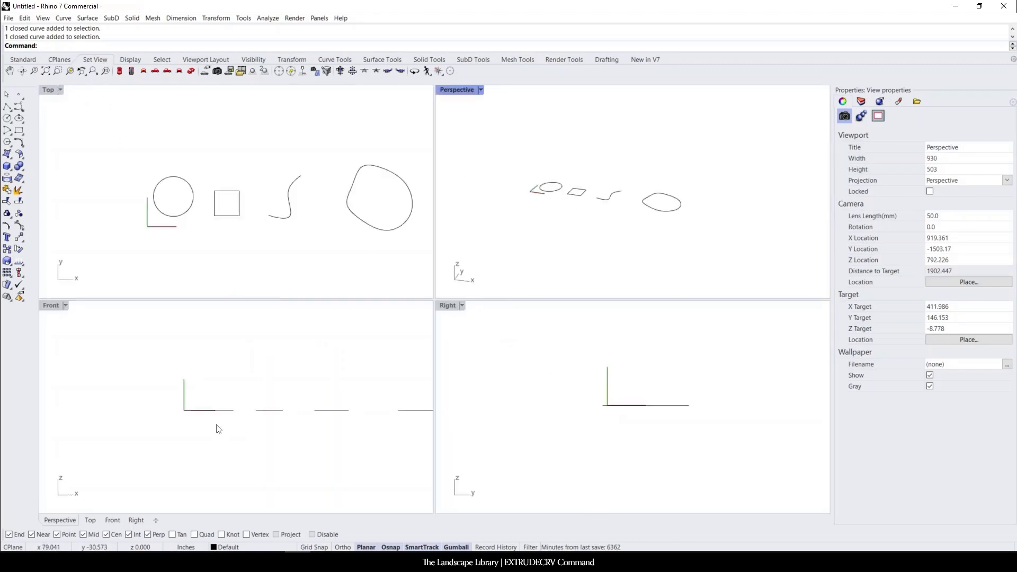
Step: Start ExtrudeCrv on the circle from the Top view and turn the BothSides option off
click(130, 431)
scroll(130, 432, down, 2)
scroll(168, 245, down, 2)
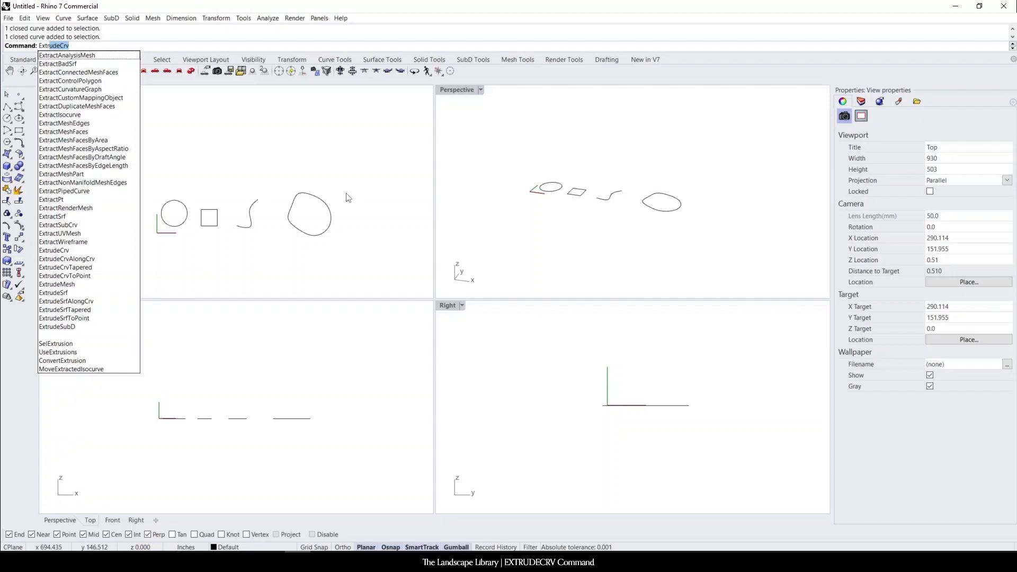
key(Return)
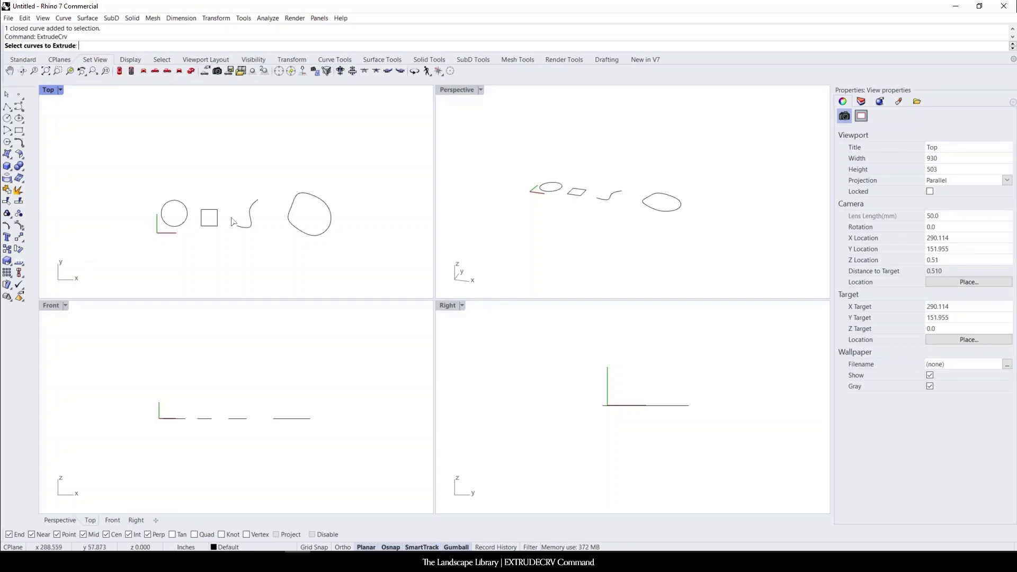
scroll(180, 223, up, 3)
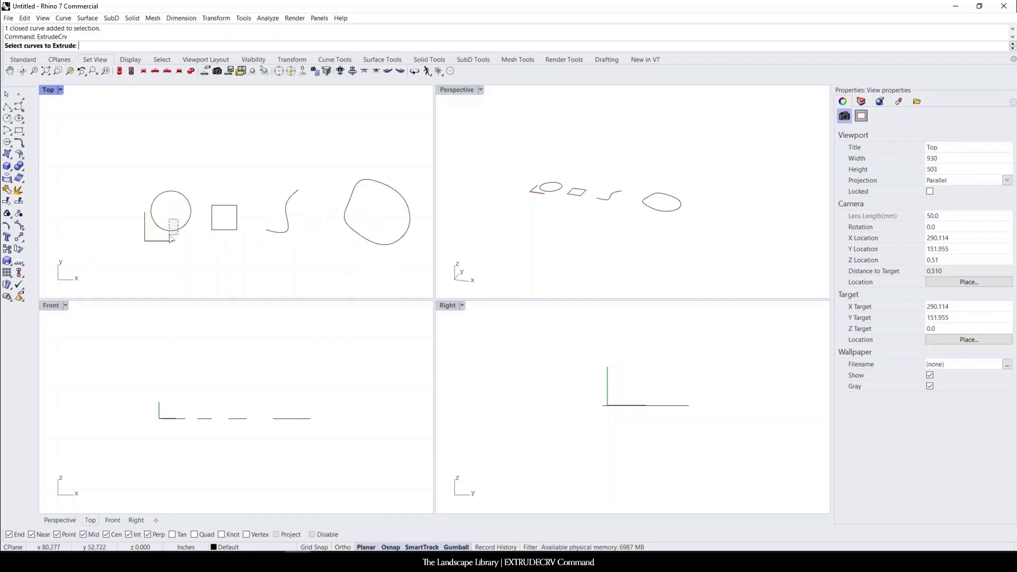
drag(170, 235, 172, 231)
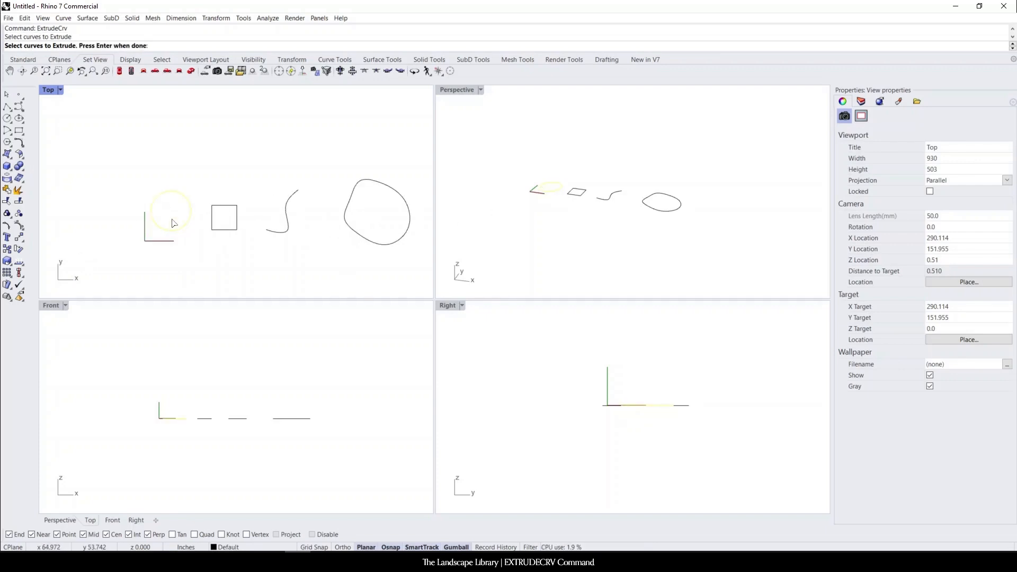
key(Return)
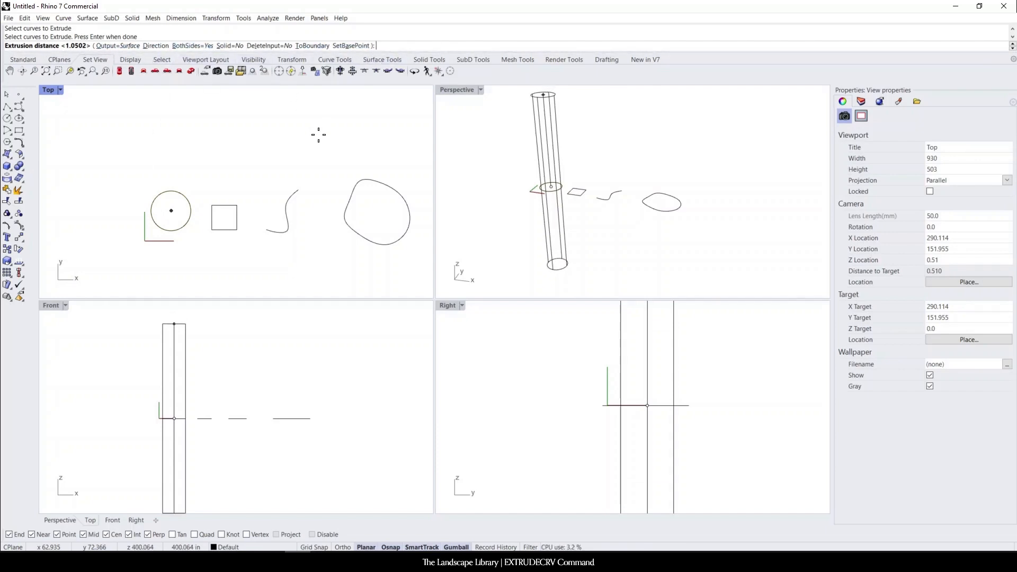
text(b)
key(Return)
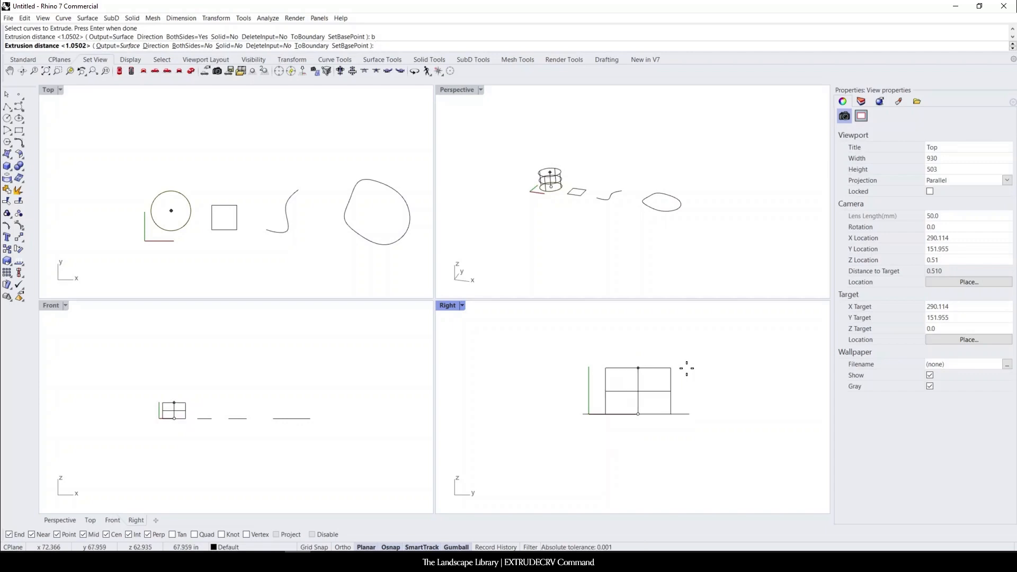
Step: Extrude the circle upward by 4' as an open surface
scroll(688, 371, up, 4)
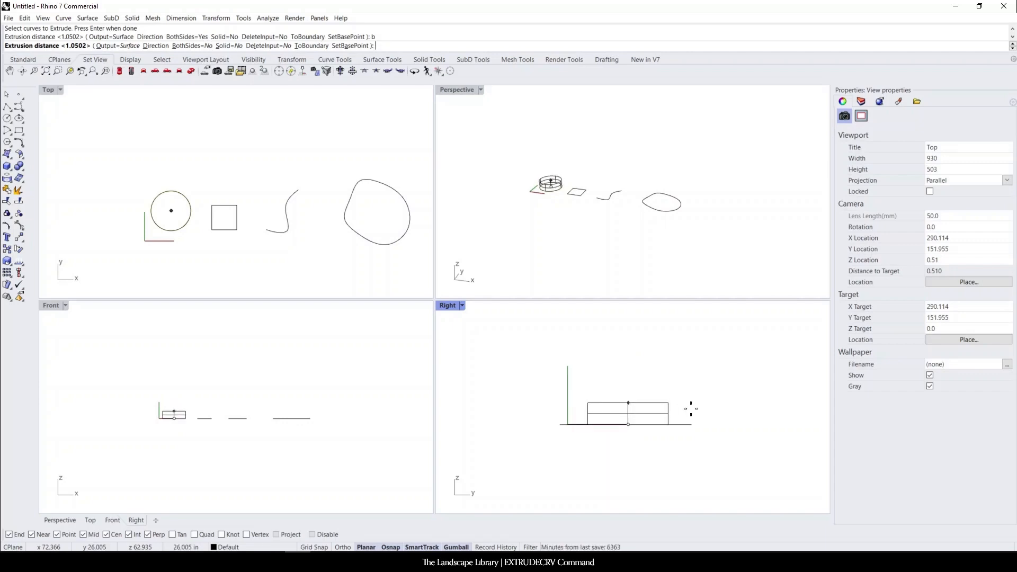
scroll(672, 406, up, 3)
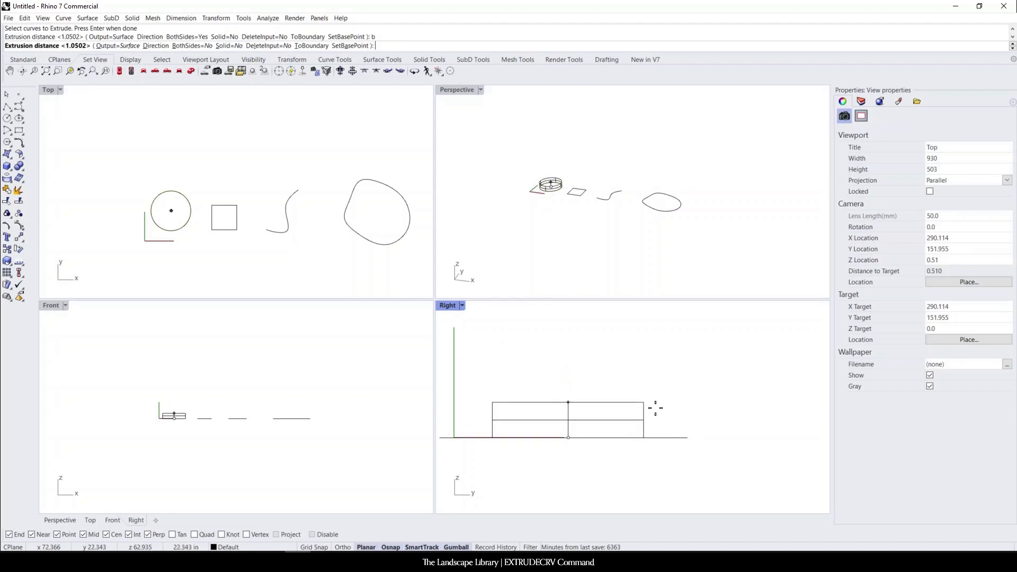
scroll(660, 411, down, 2)
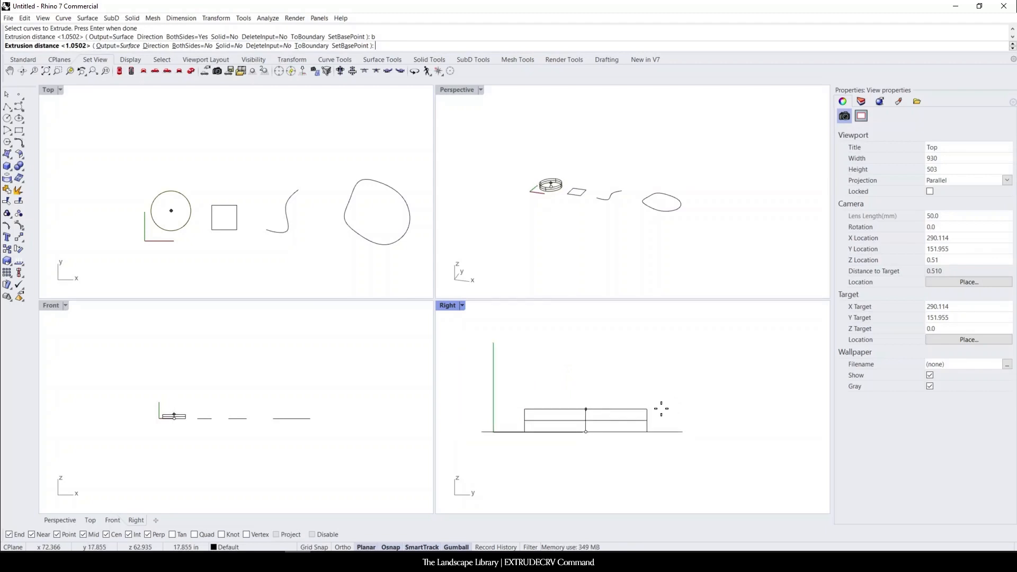
scroll(659, 408, down, 1)
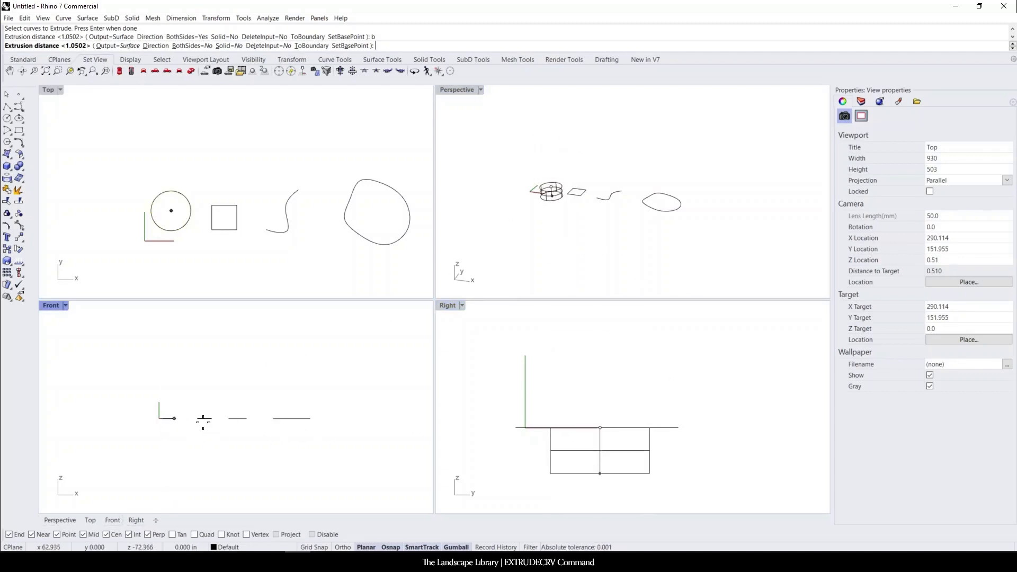
scroll(273, 442, down, 3)
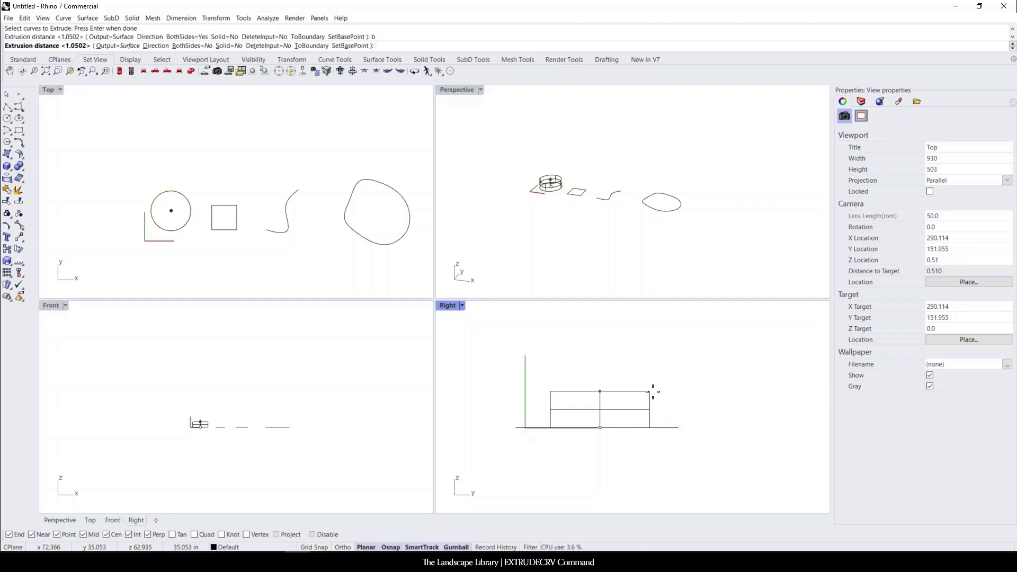
text(')
key(Return)
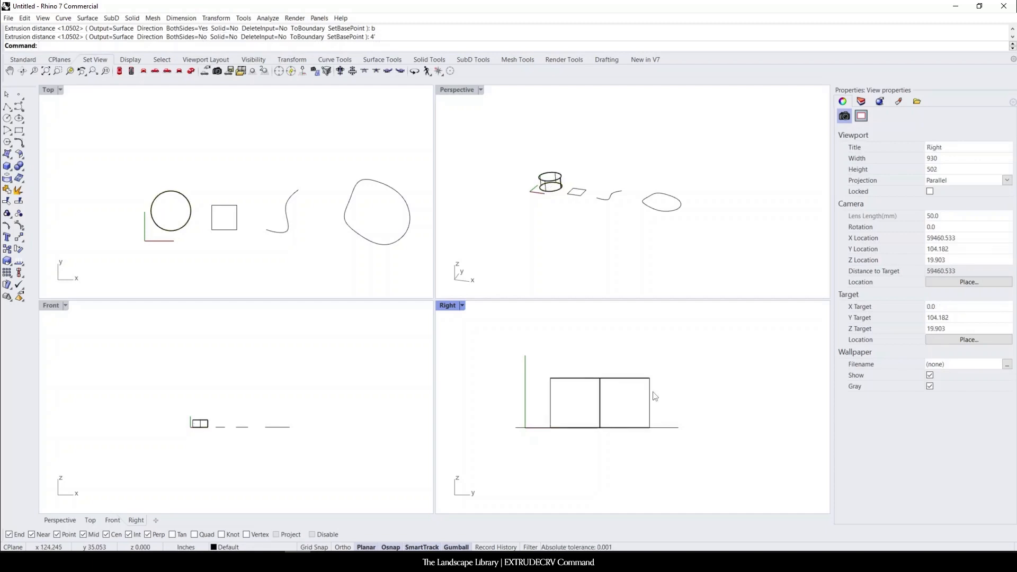
Step: Switch the Perspective viewport to Shaded display and look around the extruded circle
click(532, 208)
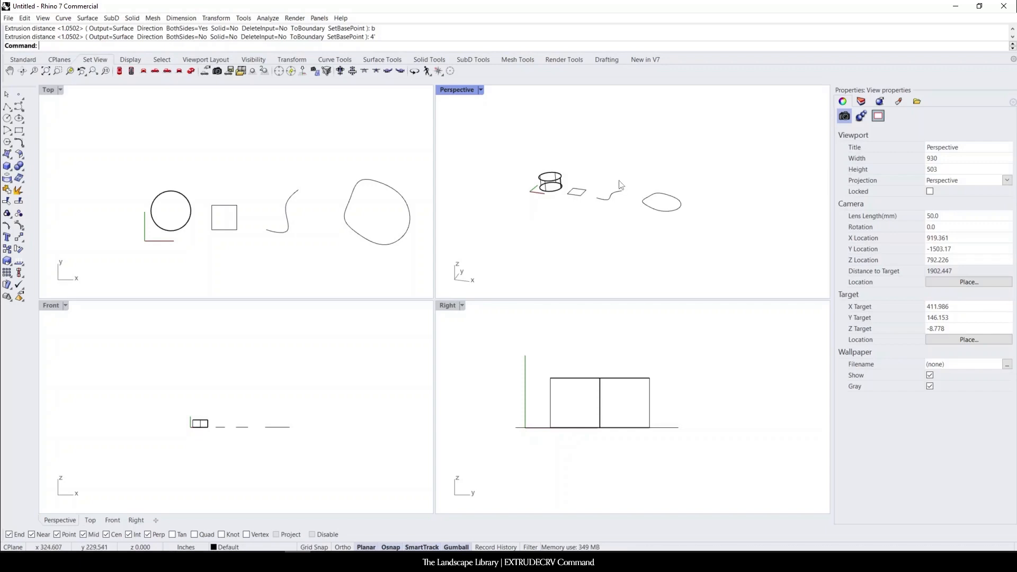
scroll(548, 193, up, 8)
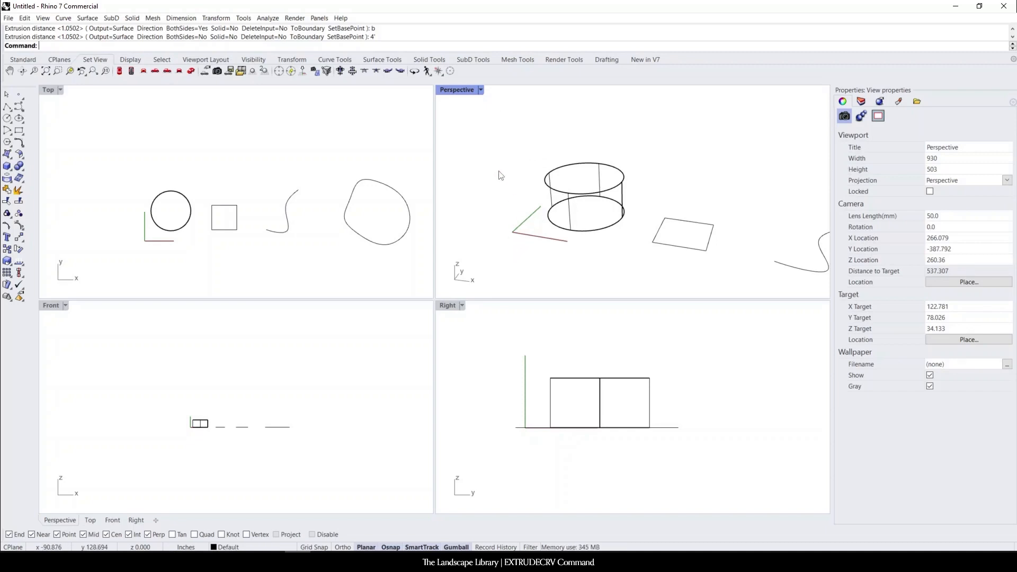
click(481, 90)
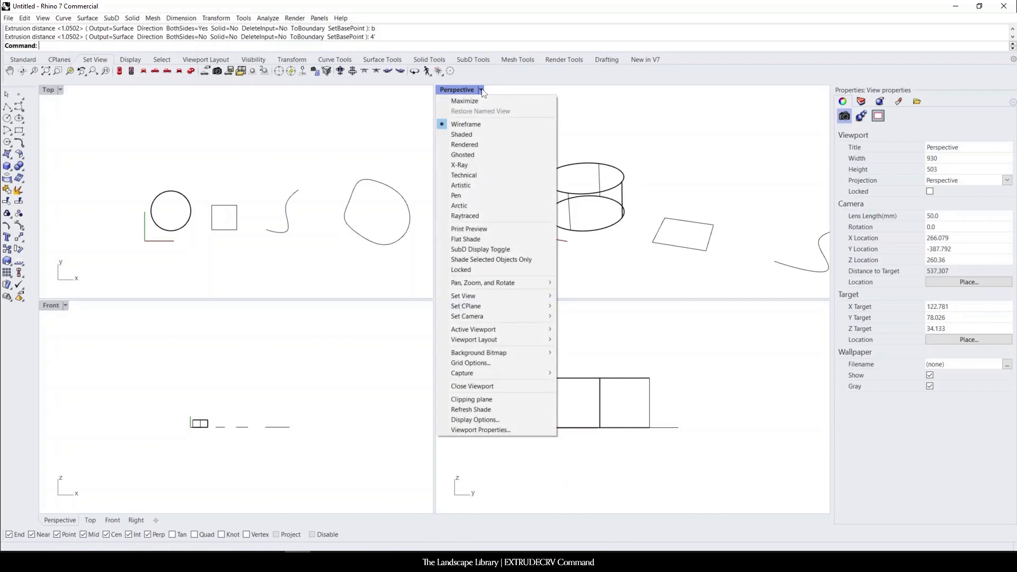
click(466, 134)
right_drag(599, 225, 583, 251)
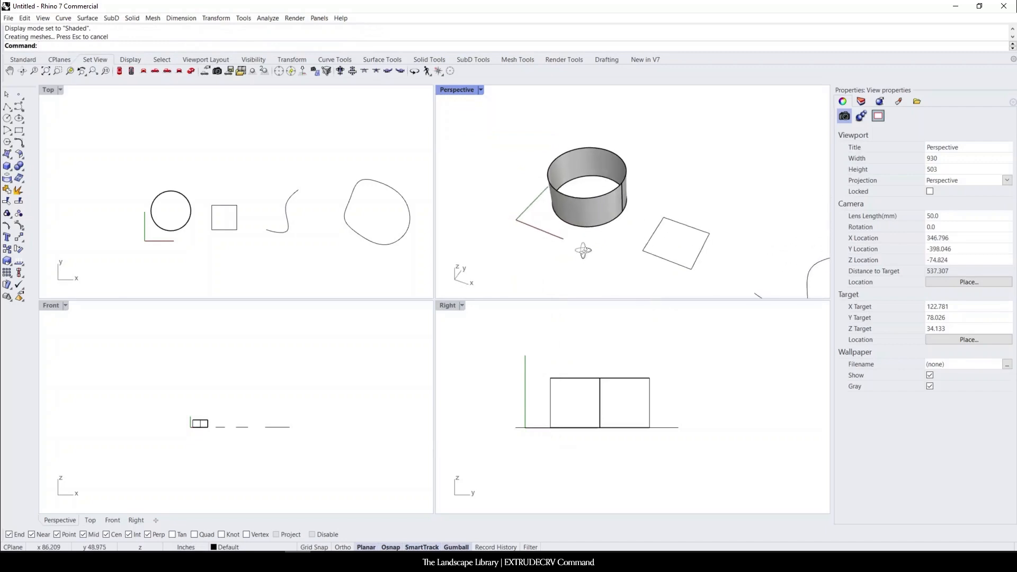
Step: Compare the extruded circle in the Rendered, Ghosted, X-Ray, Technical and Arctic display modes in the Perspective viewport
click(481, 90)
click(476, 146)
mouse_move(566, 207)
right_down()
mouse_move(577, 222)
mouse_move(573, 193)
right_up()
click(481, 90)
click(468, 157)
scroll(573, 192, up, 8)
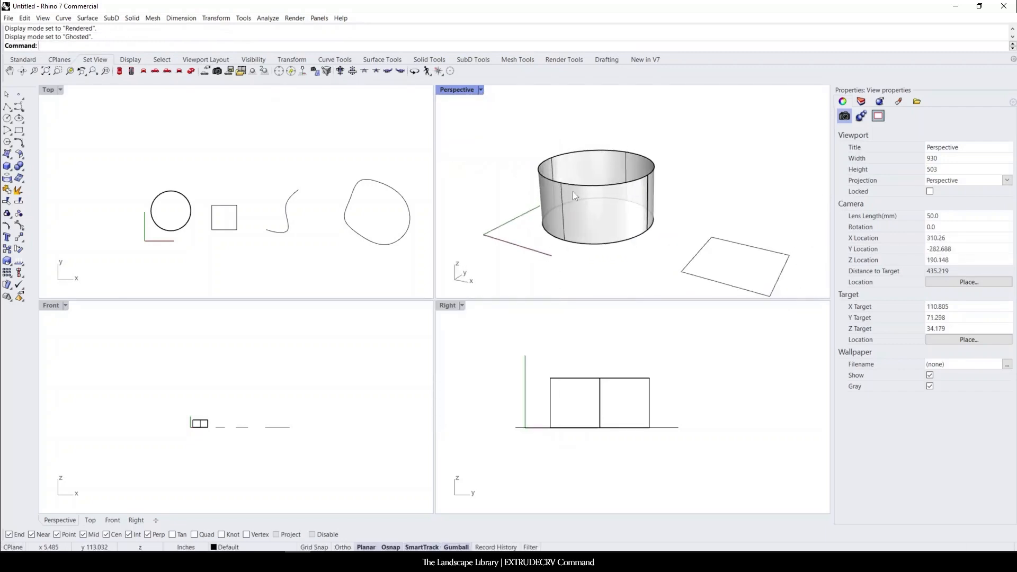
click(481, 90)
click(479, 164)
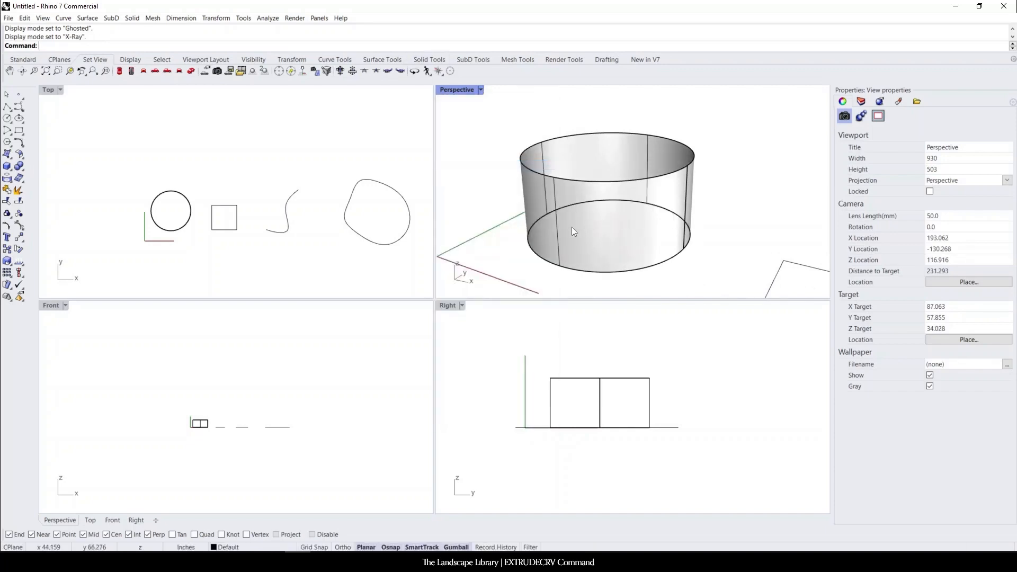
click(481, 90)
click(464, 175)
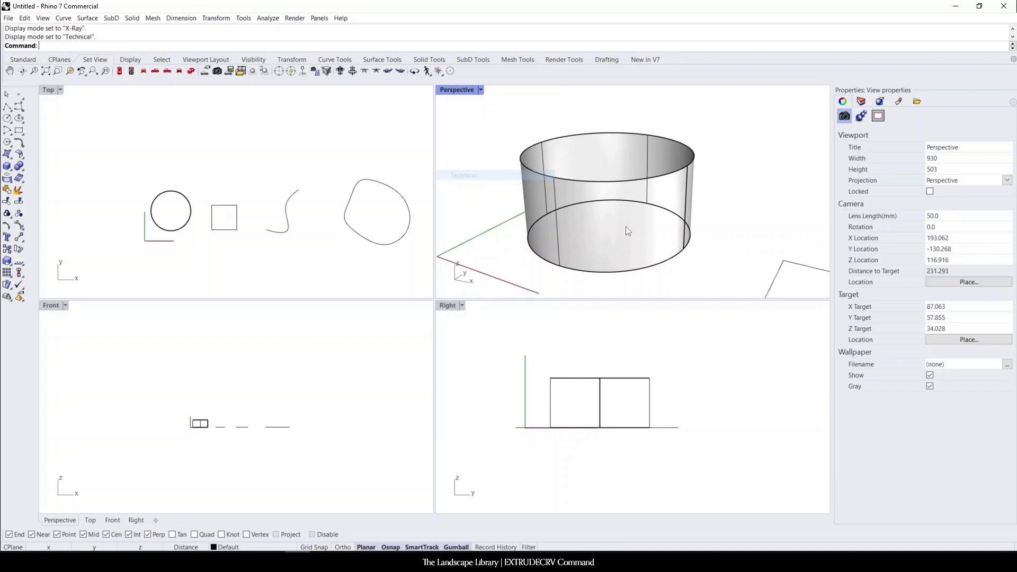
click(480, 90)
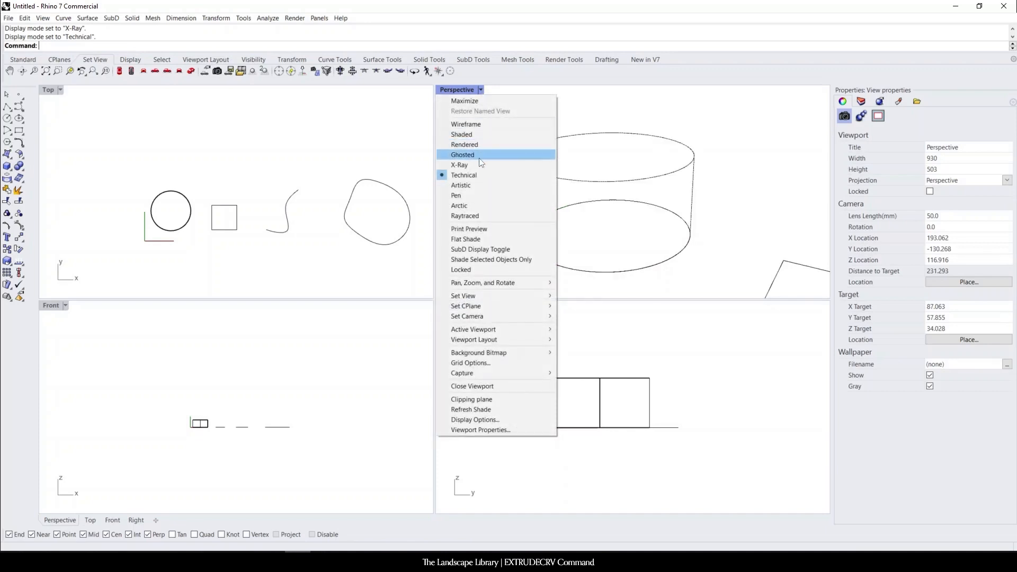
click(468, 207)
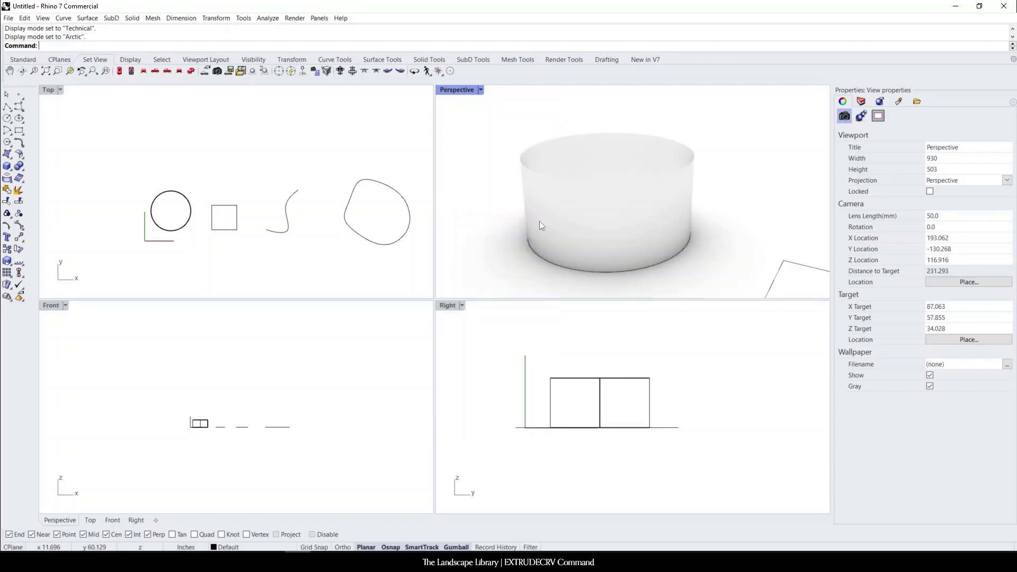
Step: Set the Perspective, Right and Front viewports to Shaded display
click(481, 90)
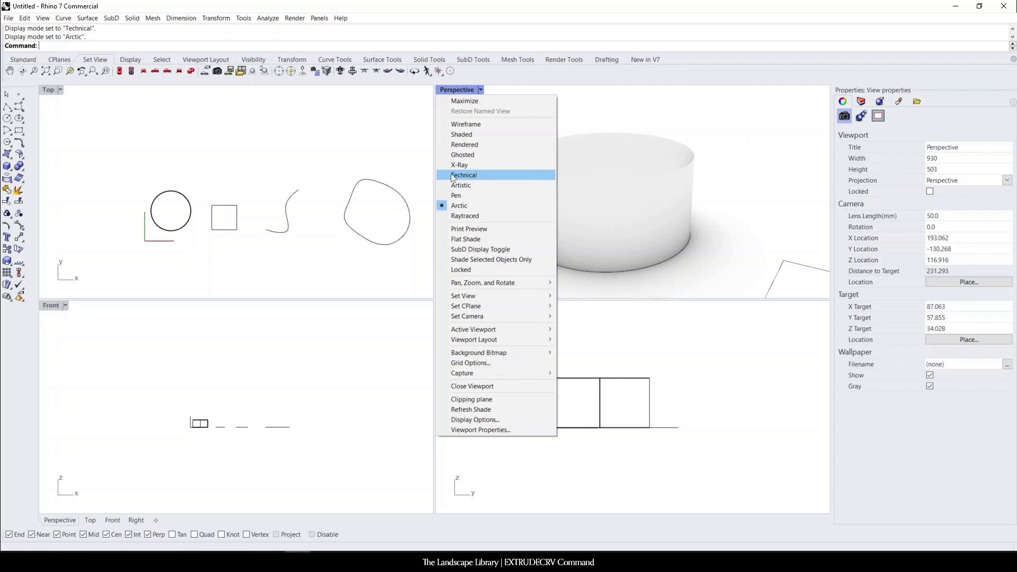
click(469, 136)
scroll(569, 166, down, 5)
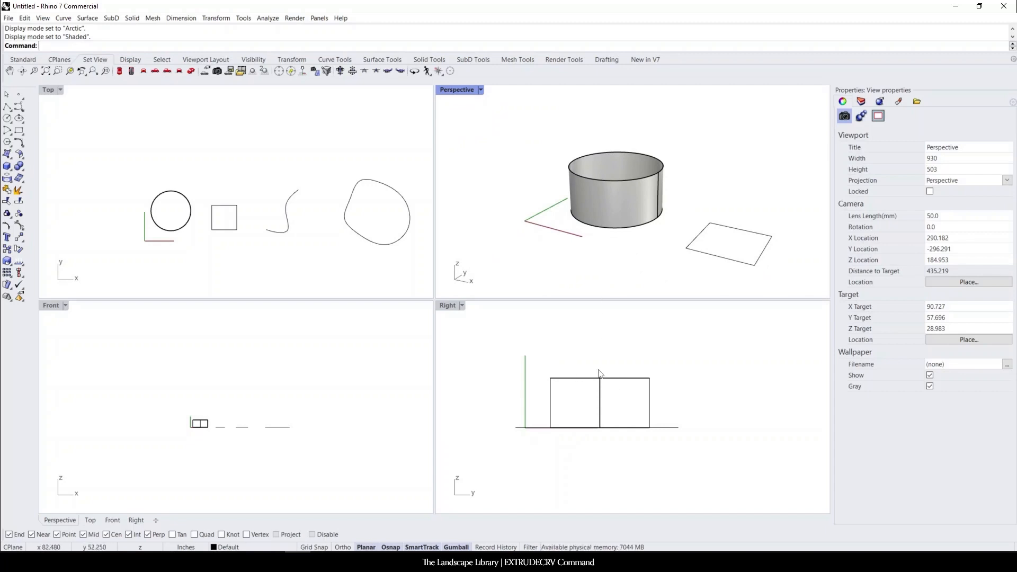
click(322, 345)
click(459, 304)
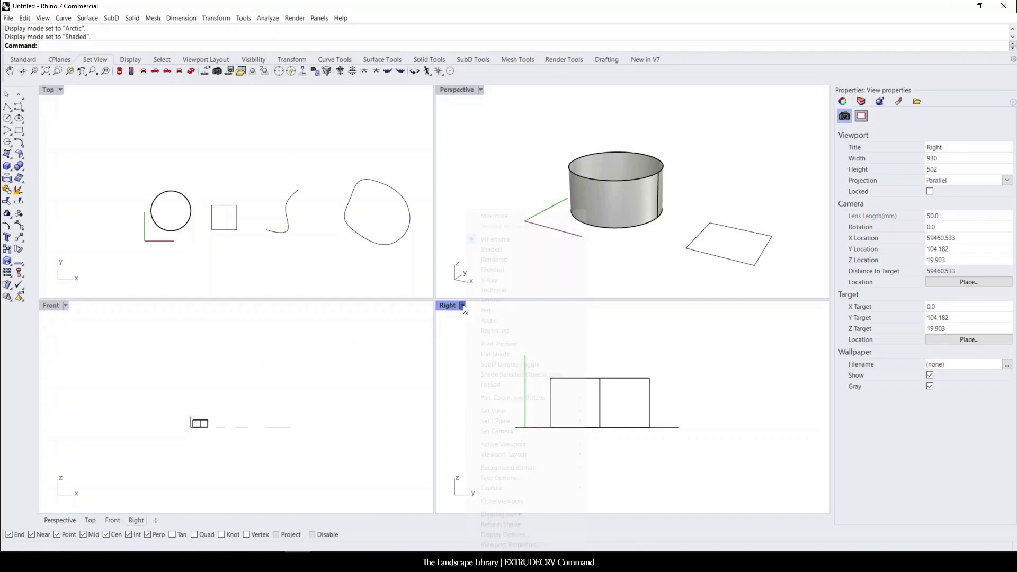
click(493, 249)
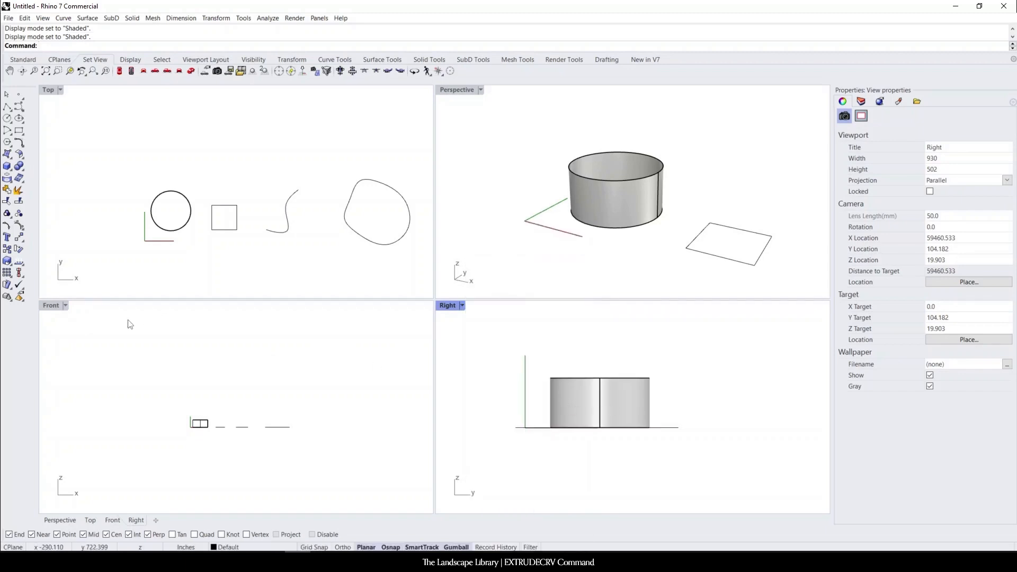
click(65, 305)
click(92, 250)
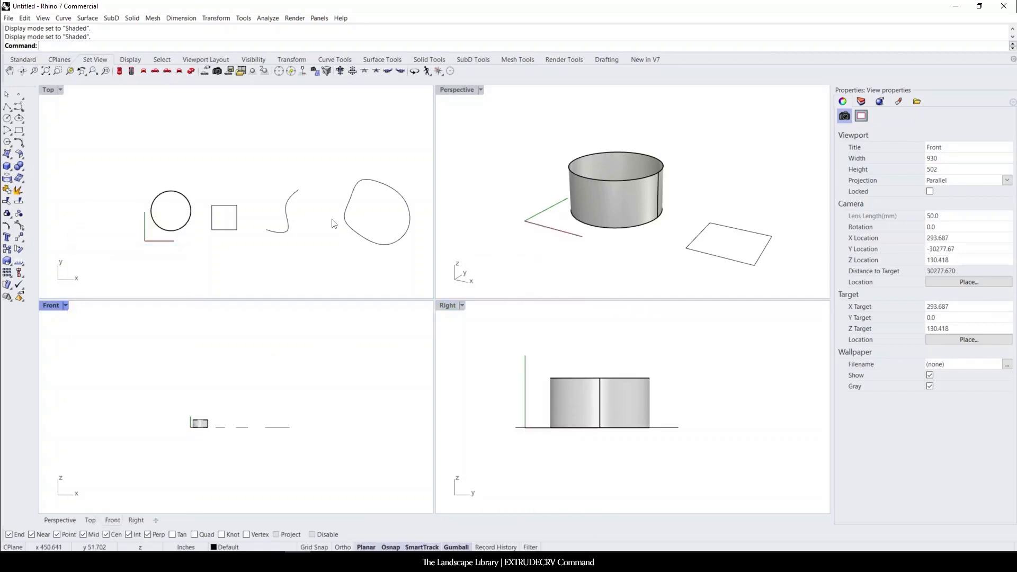
Step: Extrude the S-shaped curve and the closed freeform curve together upward with ExtrudeCrv to a freely picked height well above the extruded circle
scroll(577, 221, down, 6)
scroll(251, 236, down, 13)
scroll(658, 224, up, 7)
scroll(461, 201, down, 7)
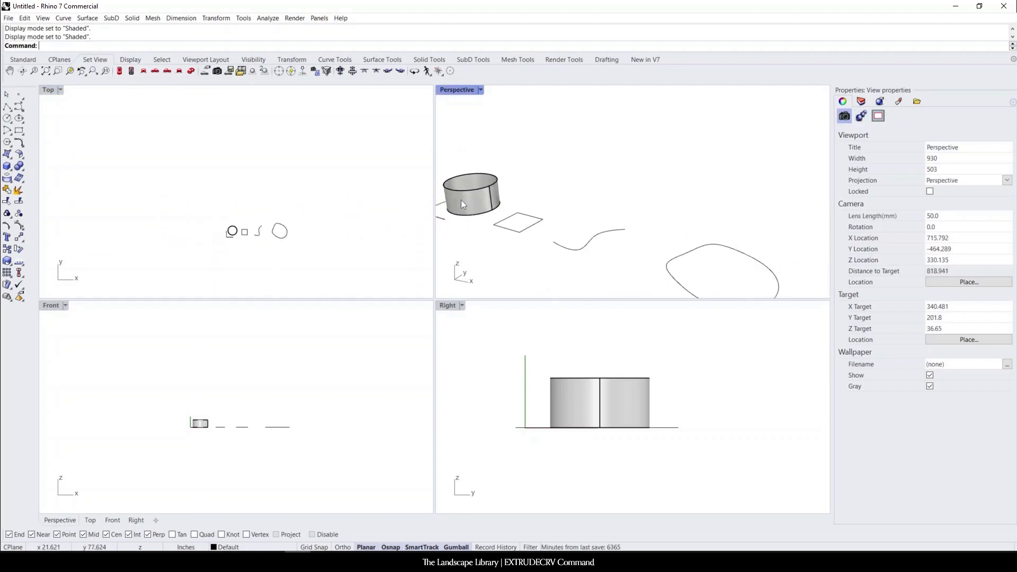
scroll(462, 204, down, 5)
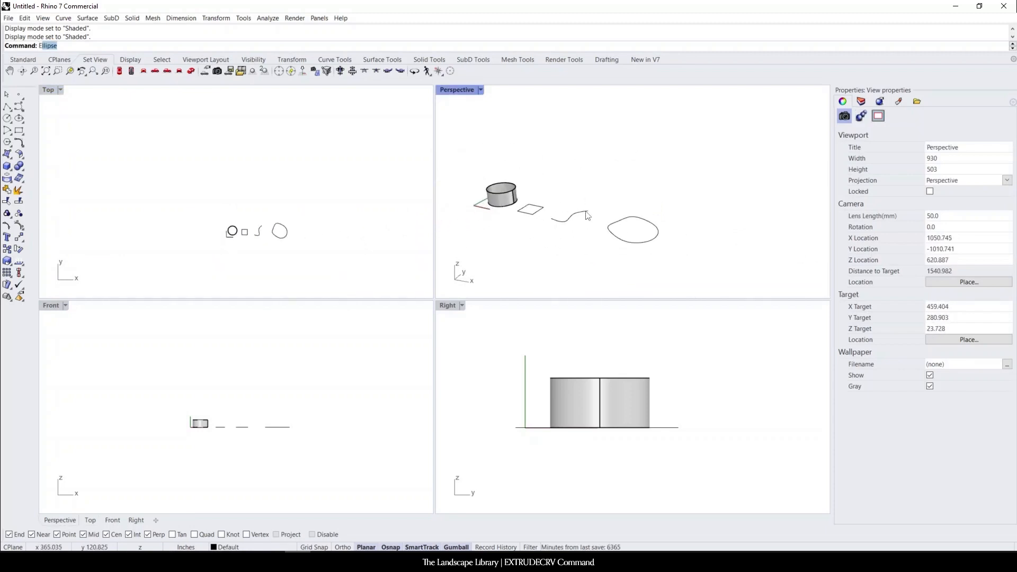
text(ExtrudeCrv)
key(Return)
scroll(549, 228, up, 4)
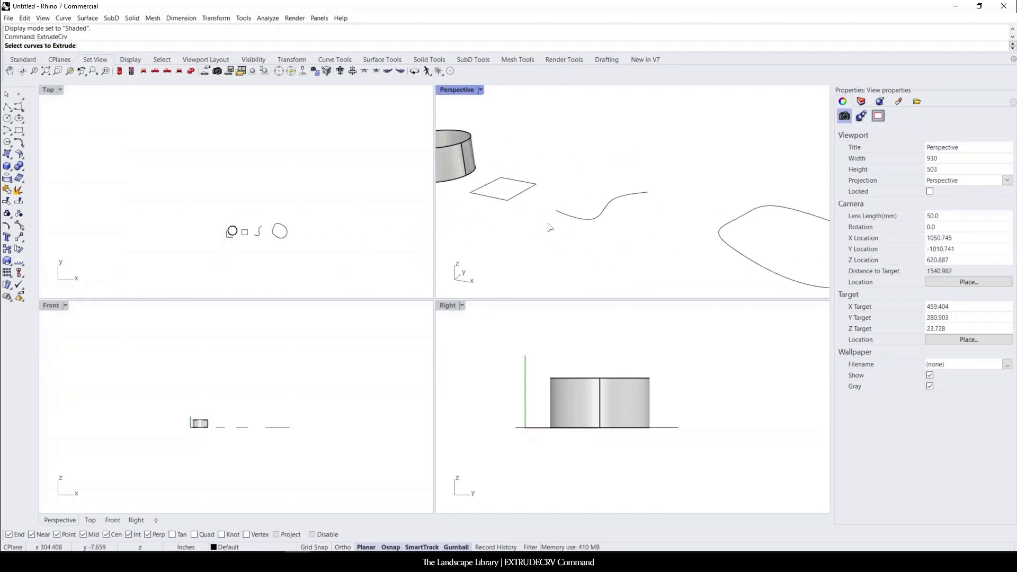
scroll(629, 256, down, 3)
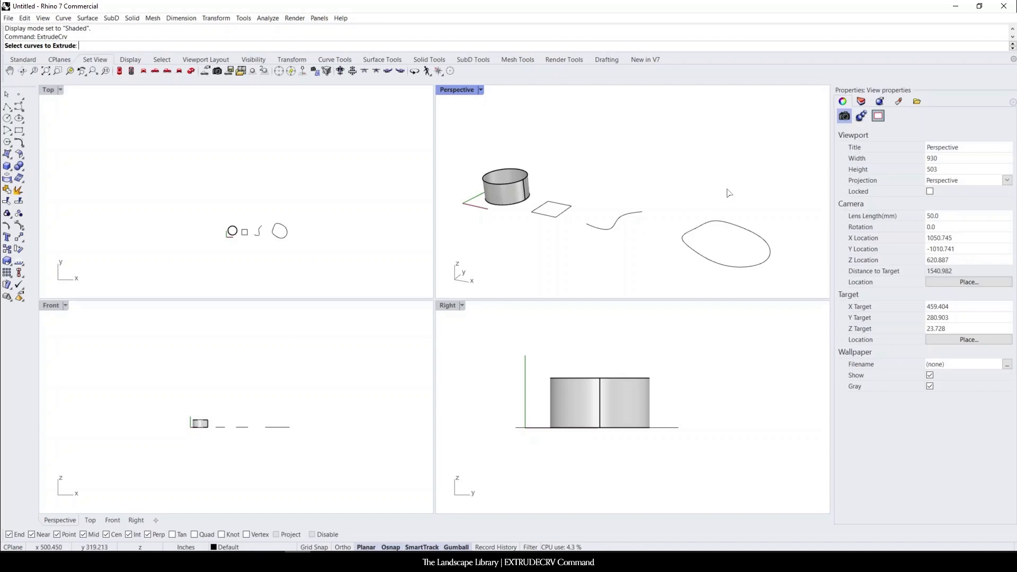
scroll(696, 206, down, 3)
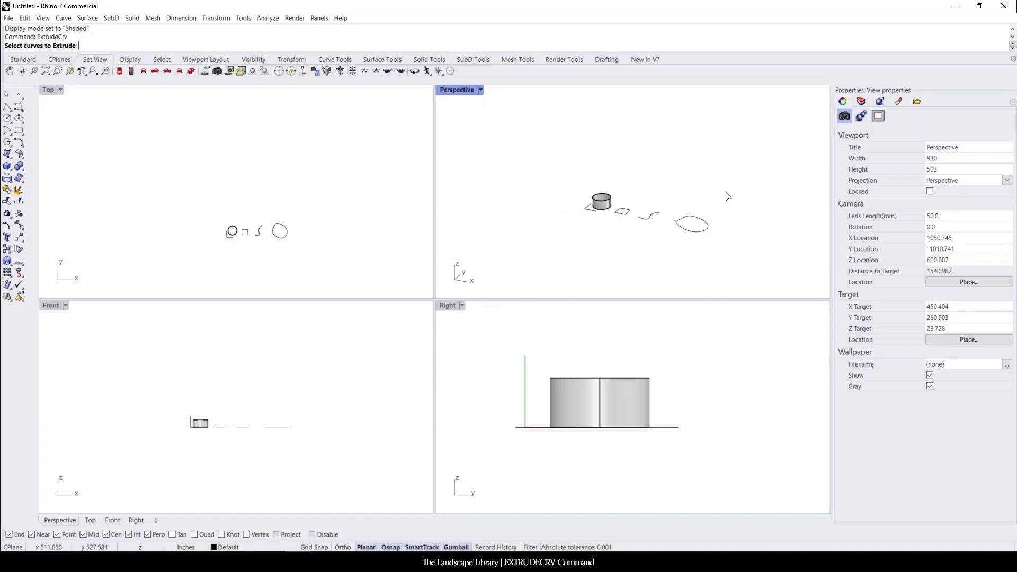
drag(726, 192, 651, 265)
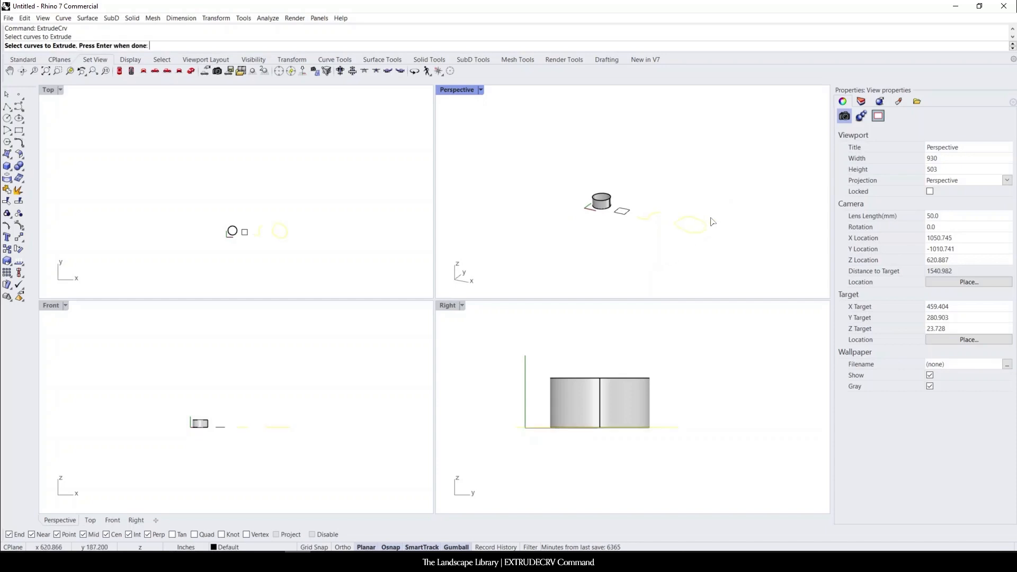
key(Return)
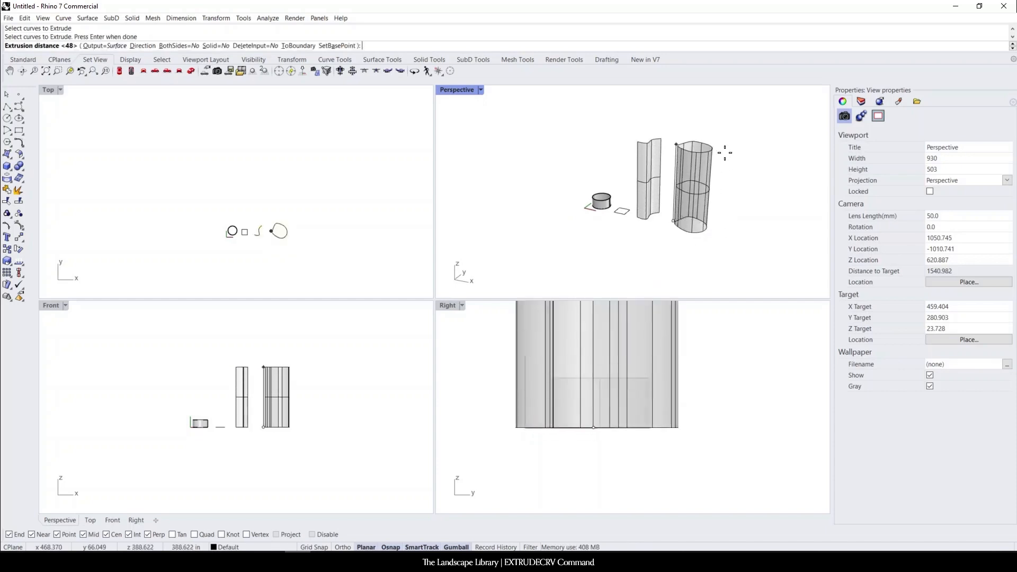
click(669, 212)
Step: Examine the three extruded forms in the Perspective viewport from closer and from a higher angle
scroll(669, 212, up, 2)
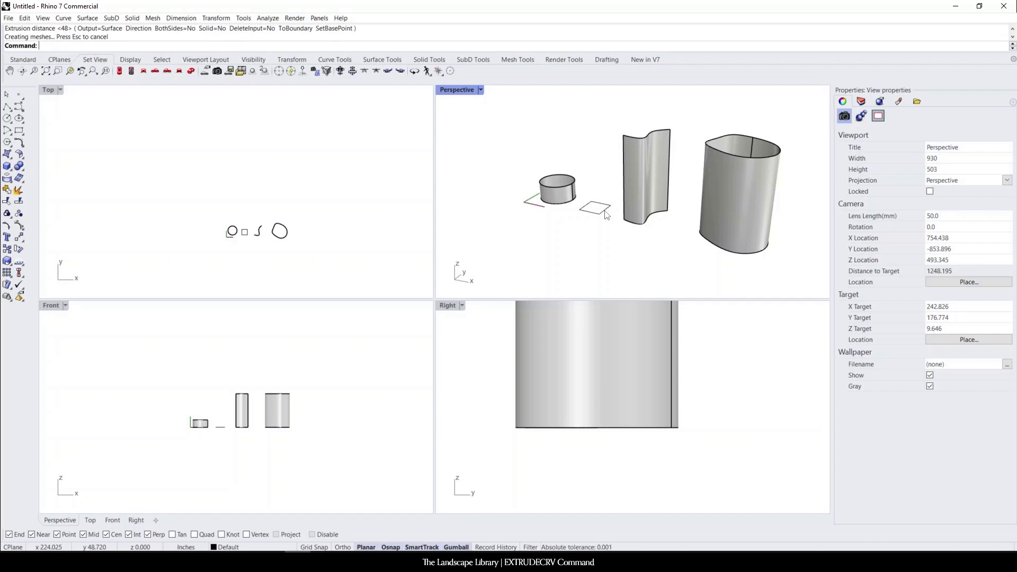
scroll(722, 163, up, 6)
scroll(659, 184, down, 8)
right_drag(669, 179, 670, 245)
scroll(683, 273, up, 8)
scroll(666, 245, down, 6)
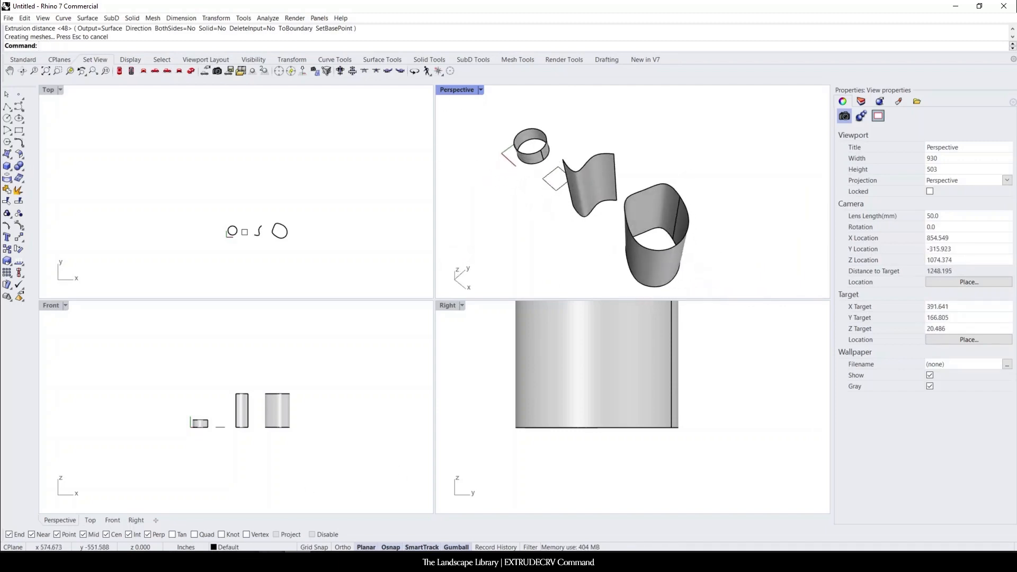
Step: Examine the extruded circle, S-shaped surface and freeform cylinder from several angles and distances in the Perspective viewport
mouse_move(271, 561)
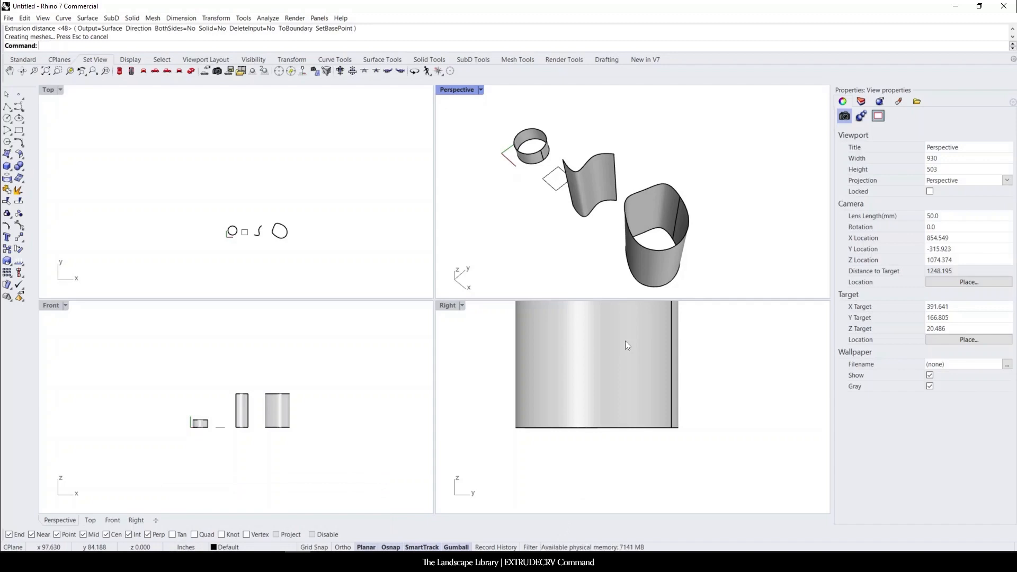
scroll(684, 201, down, 2)
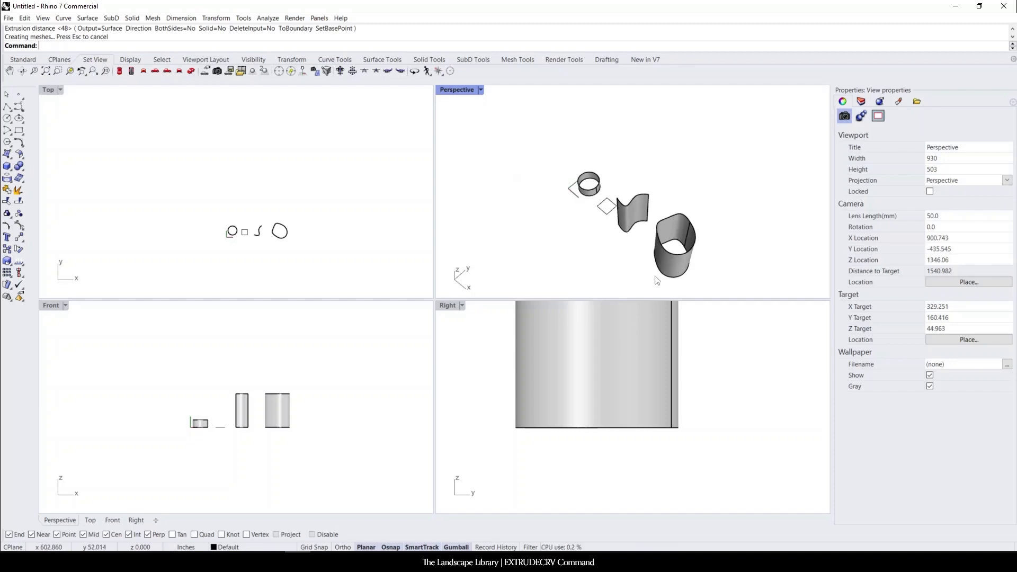
scroll(688, 197, up, 5)
scroll(688, 197, down, 2)
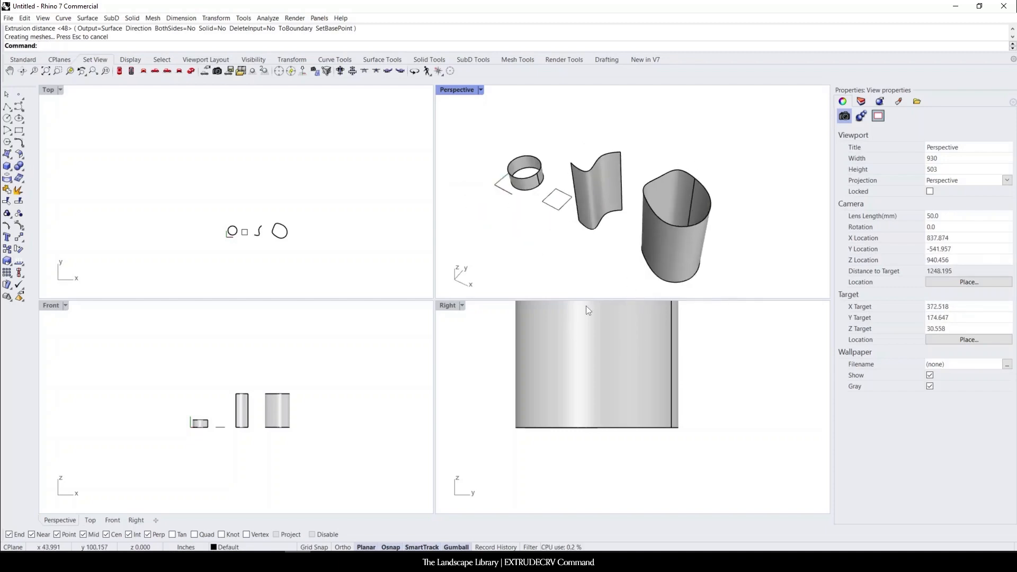
scroll(678, 221, up, 4)
scroll(675, 170, down, 2)
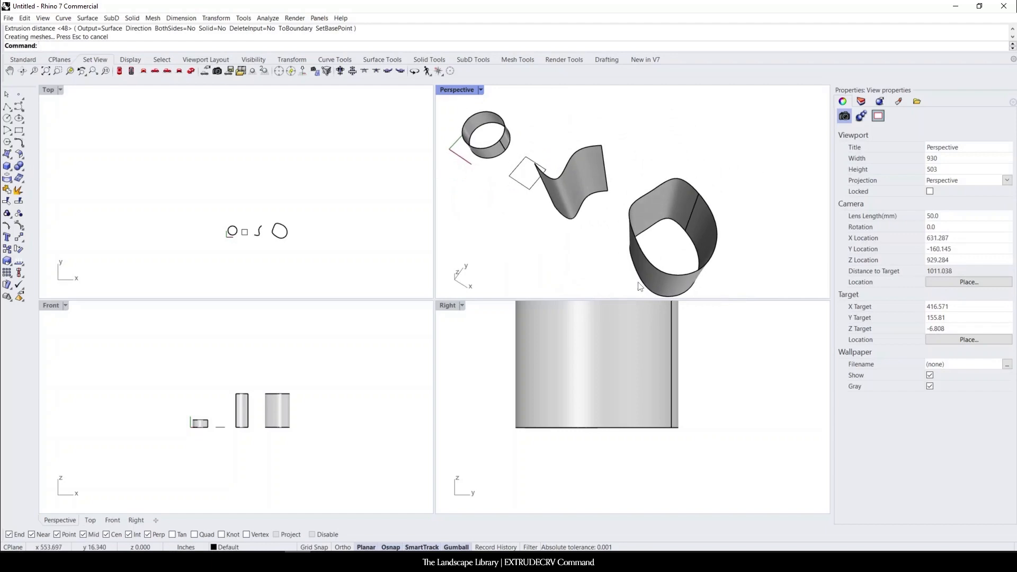
scroll(662, 244, down, 1)
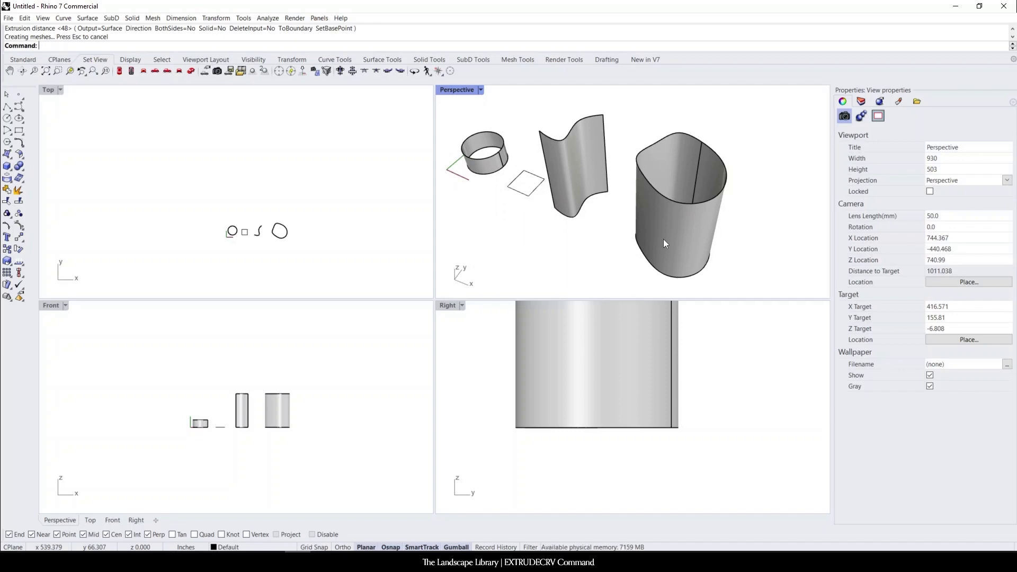
Step: Extrude the square curve downward with ExtrudeCrv to a freely picked depth below the base of the other forms
scroll(665, 244, up, 5)
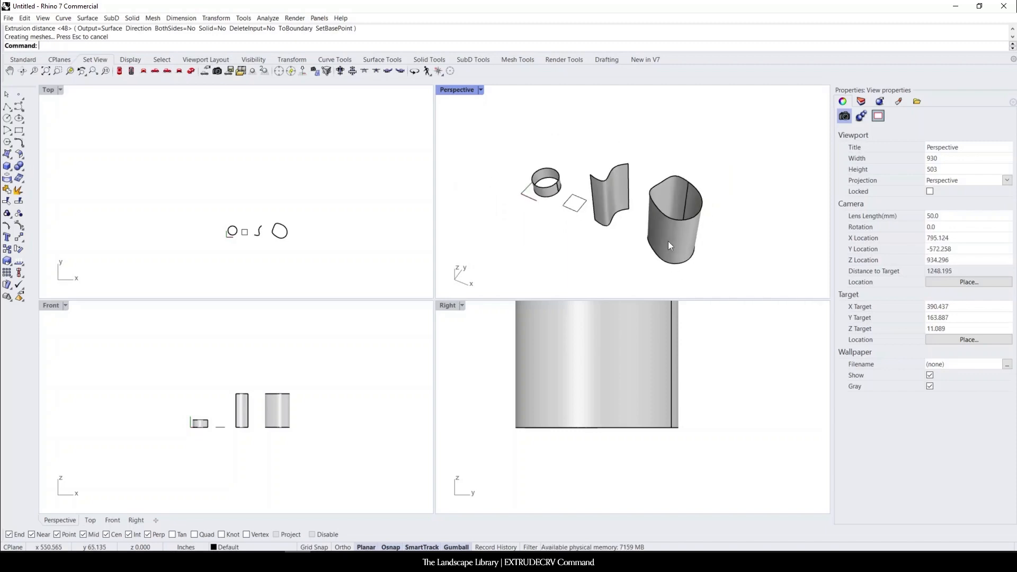
text(ExtrudeCrv)
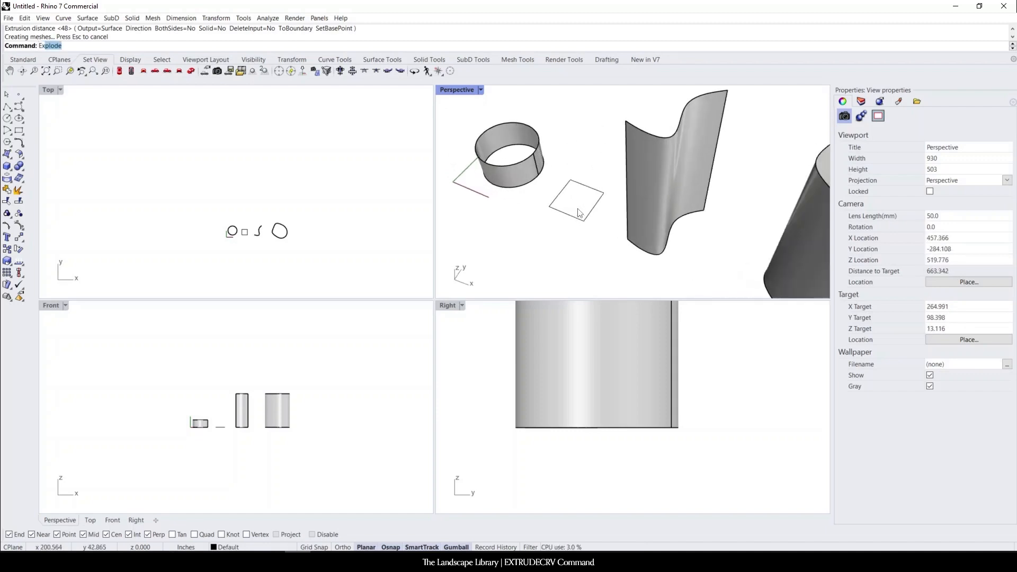
key(Return)
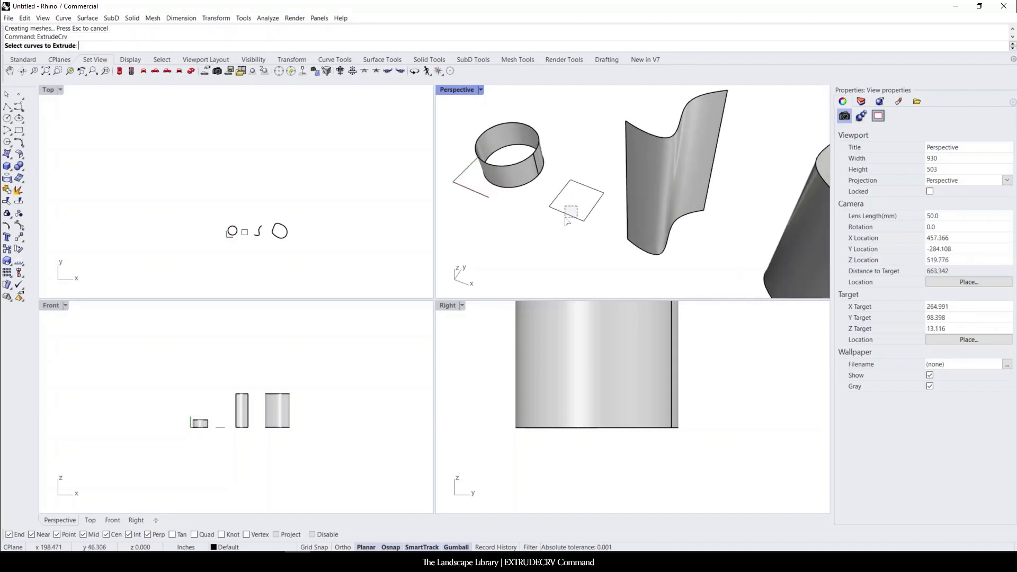
click(569, 215)
scroll(586, 227, down, 8)
right_drag(584, 226, 593, 200)
scroll(594, 200, up, 6)
key(Return)
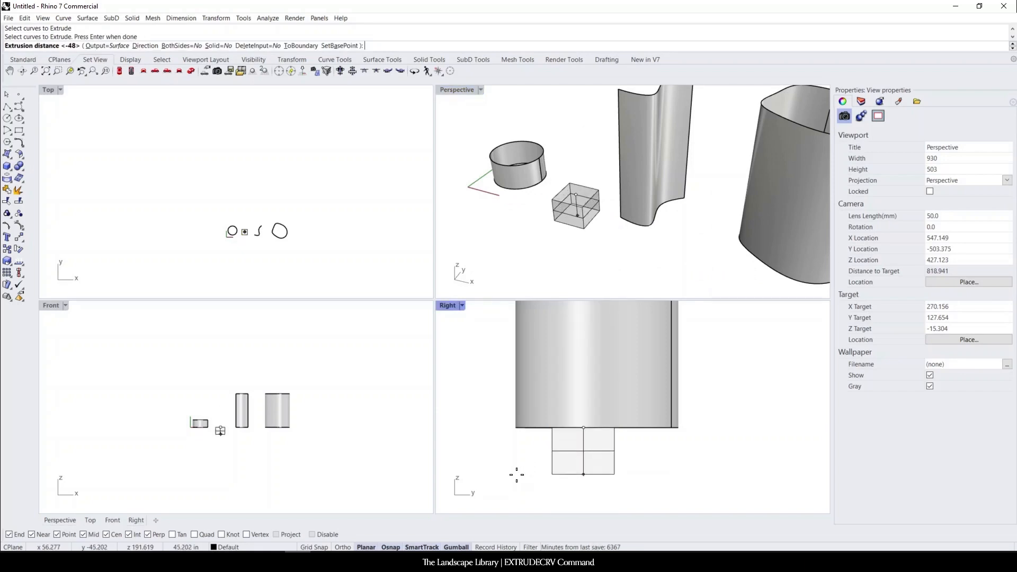
click(551, 488)
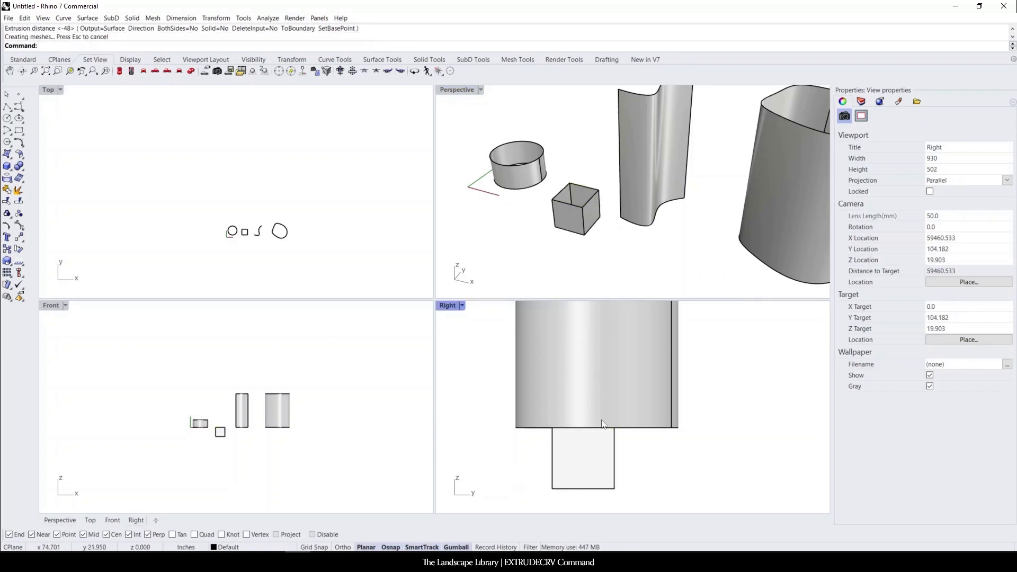
scroll(569, 427, down, 2)
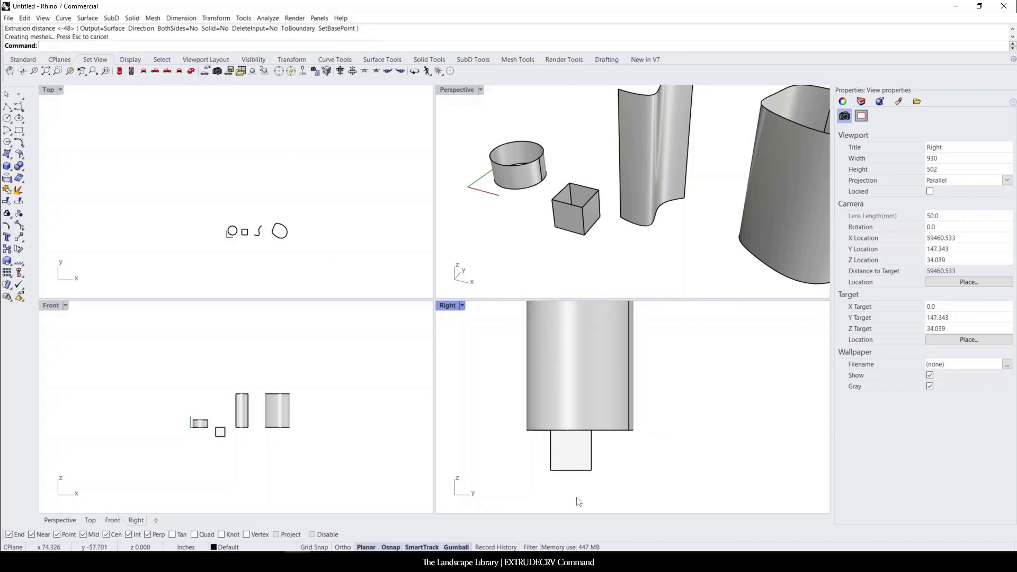
drag(581, 471, 577, 498)
key(ctrl+z)
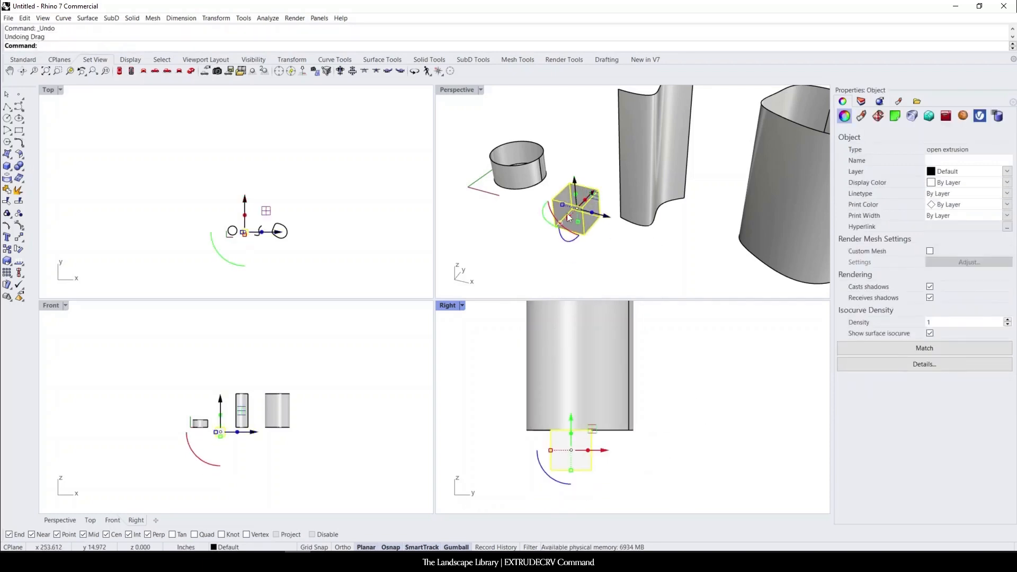
key(Escape)
Step: Draw a circle in the Top viewport beyond the closed freeform curve, slightly larger than the first circle
click(7, 118)
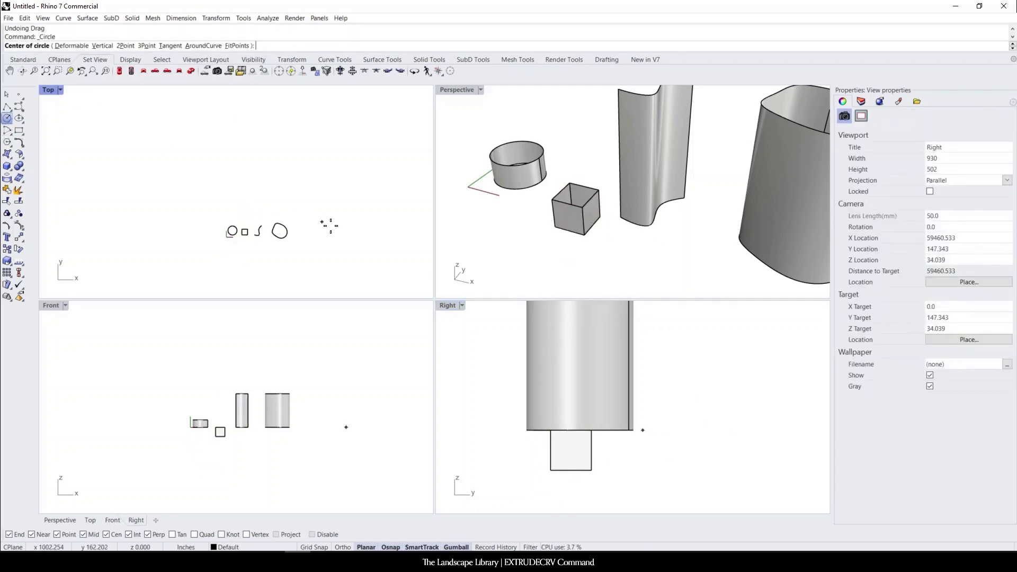
scroll(578, 201, down, 3)
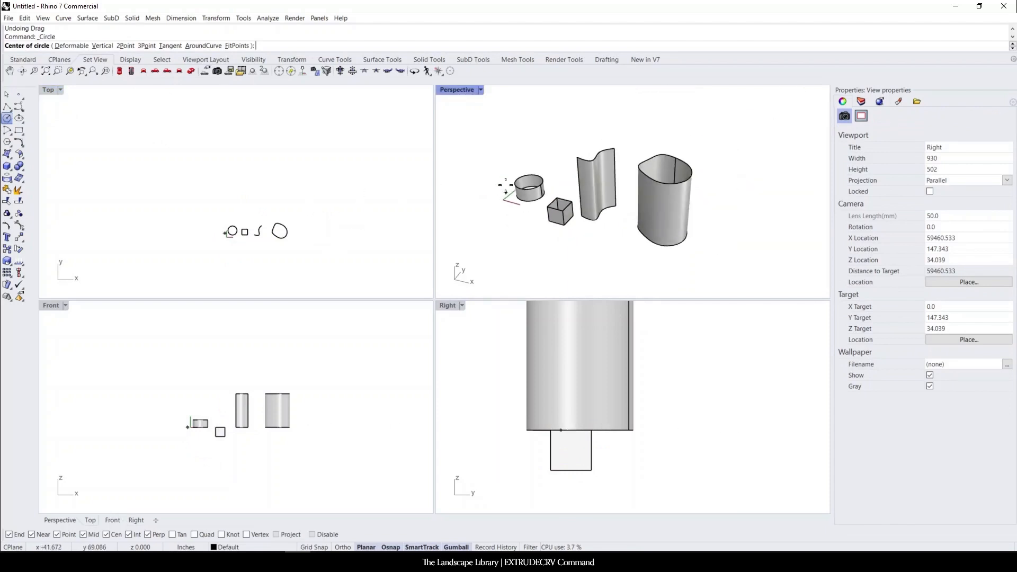
scroll(344, 223, up, 3)
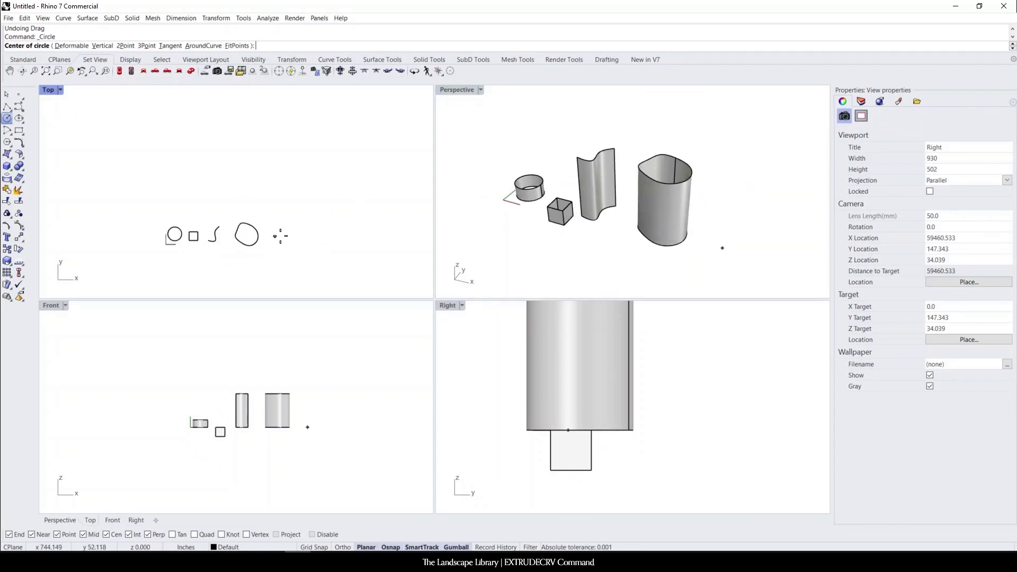
click(281, 234)
scroll(288, 236, up, 3)
click(298, 245)
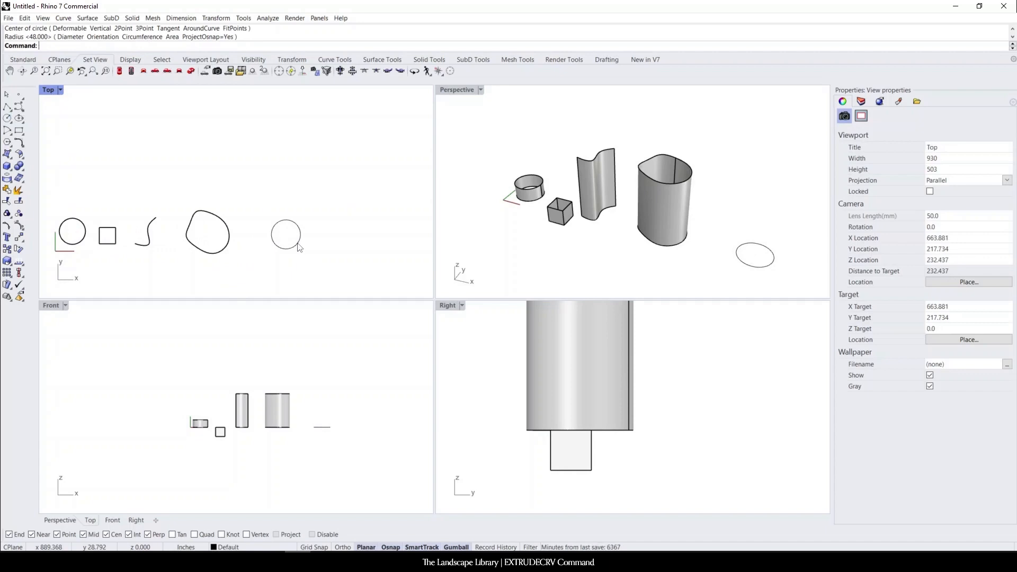
Step: Select the new circle in the Perspective viewport and toggle the Gumball off and back on
scroll(518, 211, down, 6)
scroll(644, 247, up, 4)
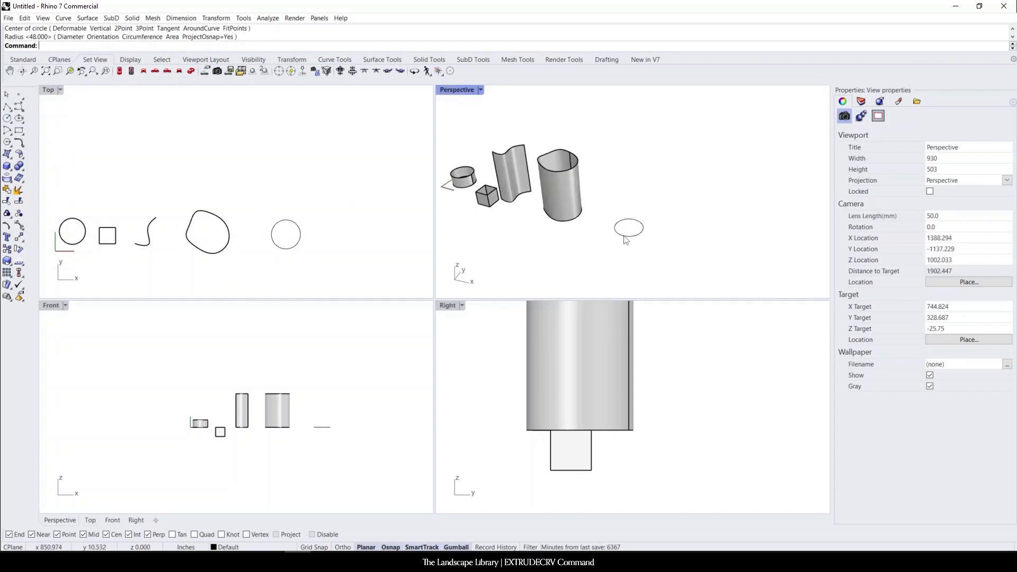
scroll(633, 249, up, 4)
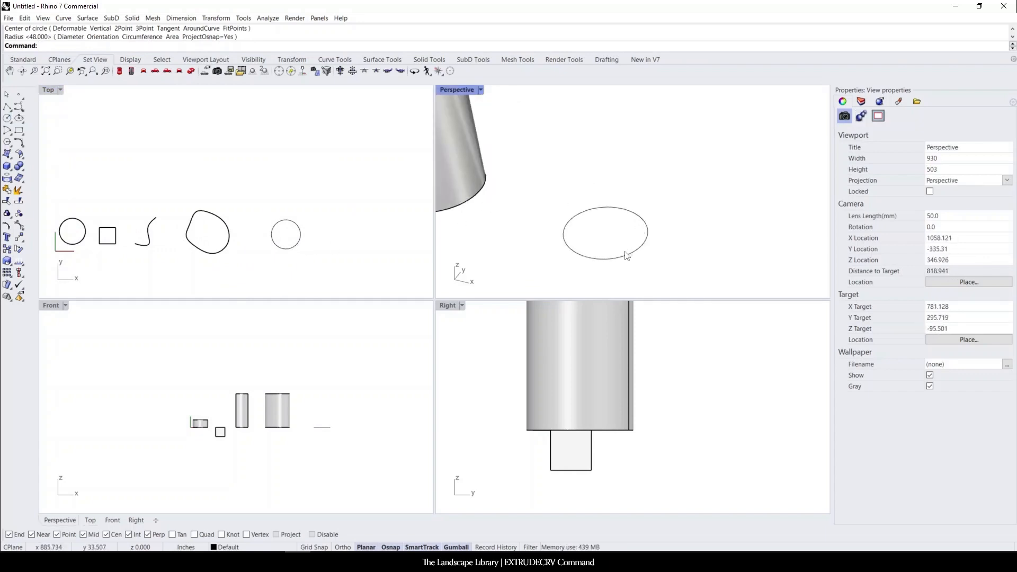
scroll(699, 255, down, 2)
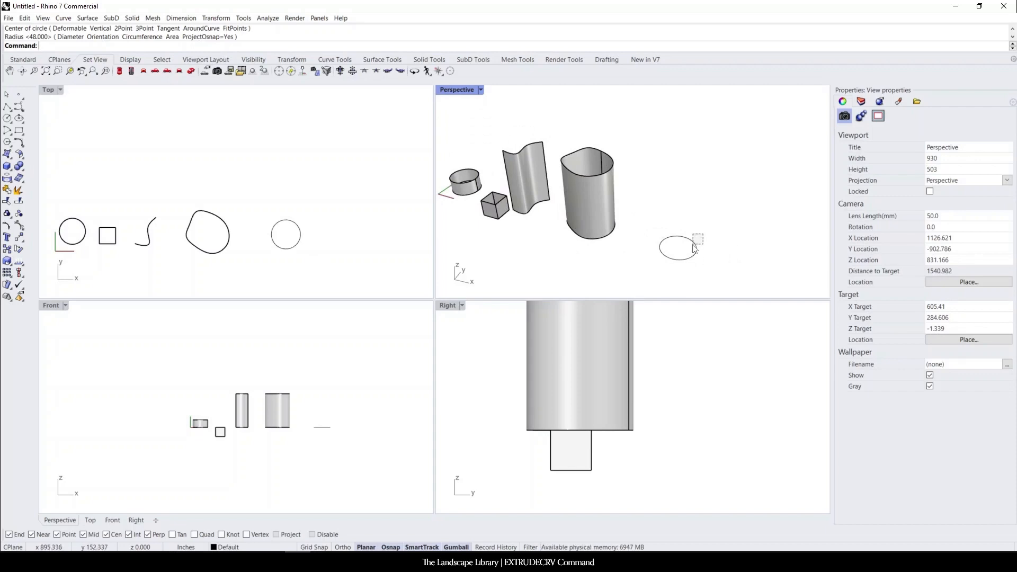
click(694, 255)
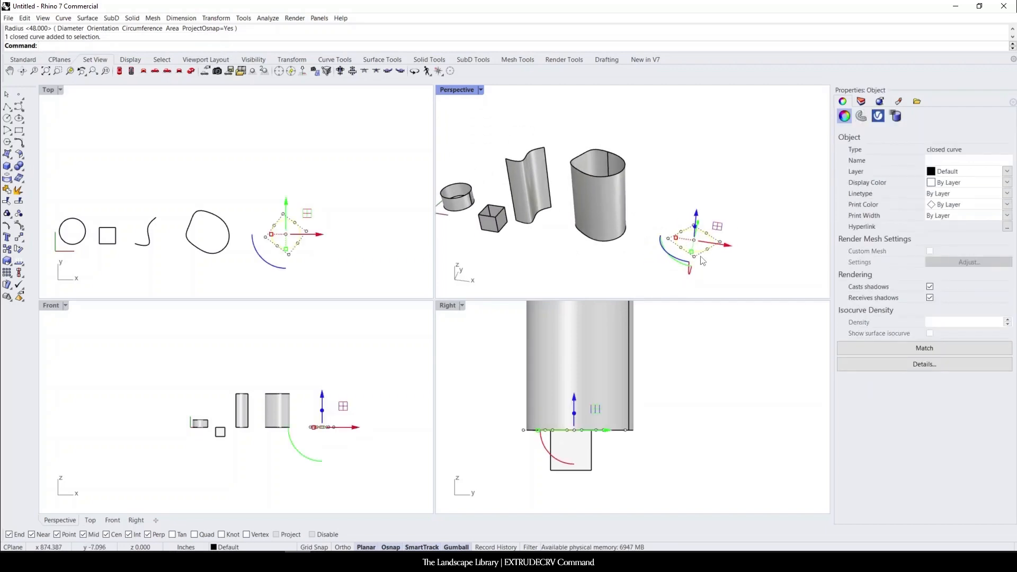
scroll(700, 265, up, 3)
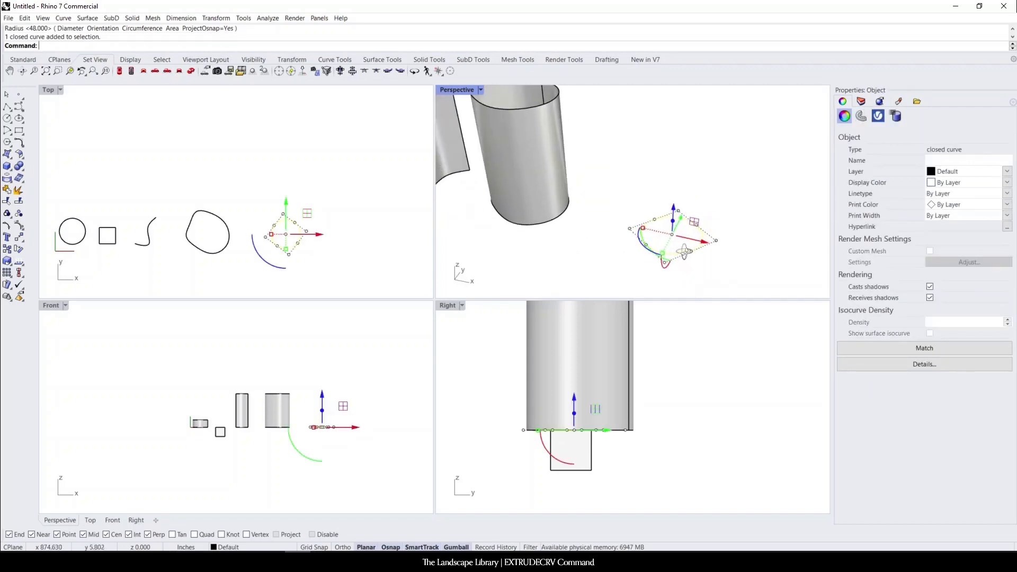
click(456, 547)
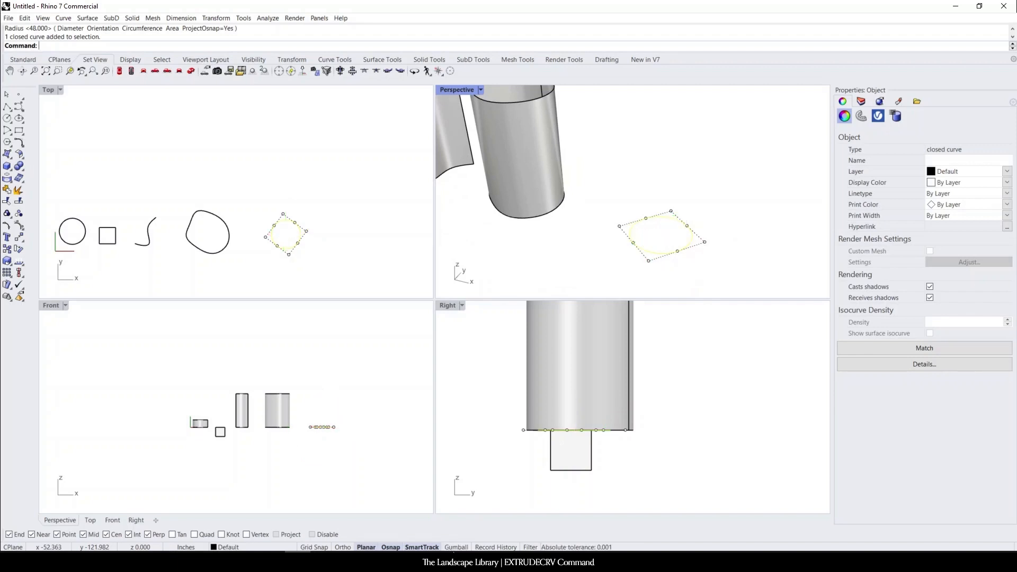
click(459, 547)
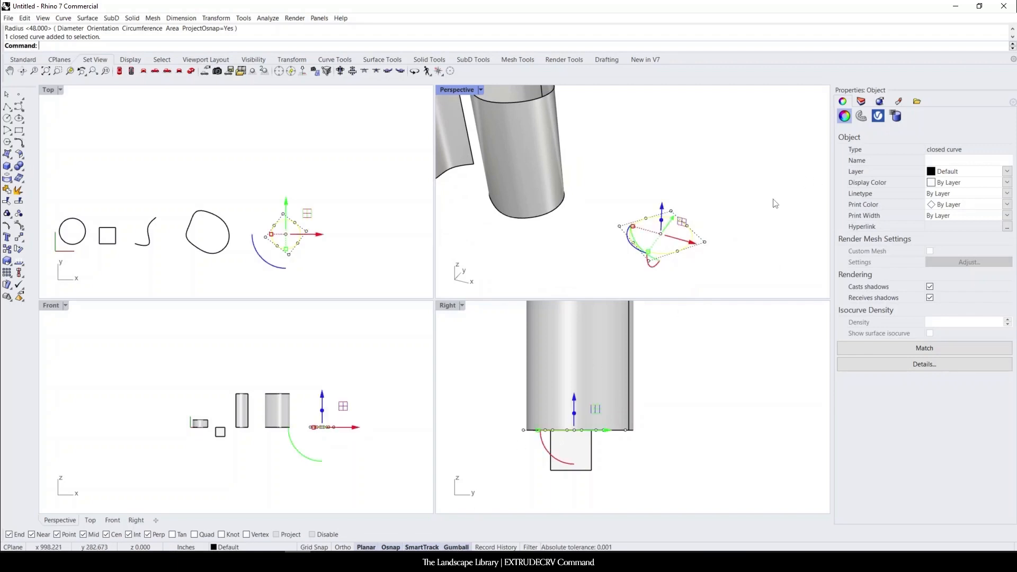
Step: Maximize the Perspective viewport and extrude the selected circle upward into an open cylinder with the Gumball's vertical extrude handle
double_click(443, 90)
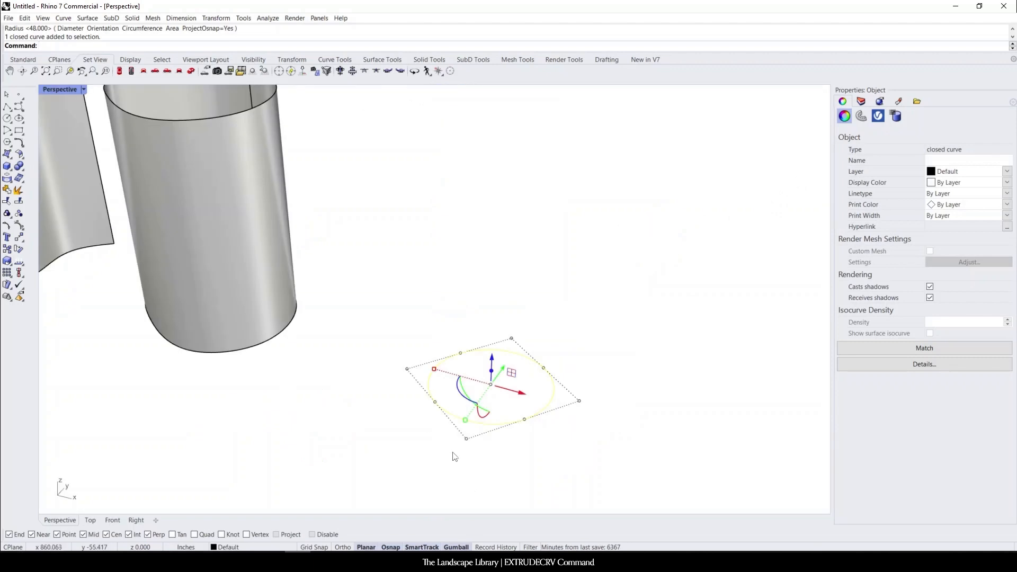
scroll(513, 401, down, 5)
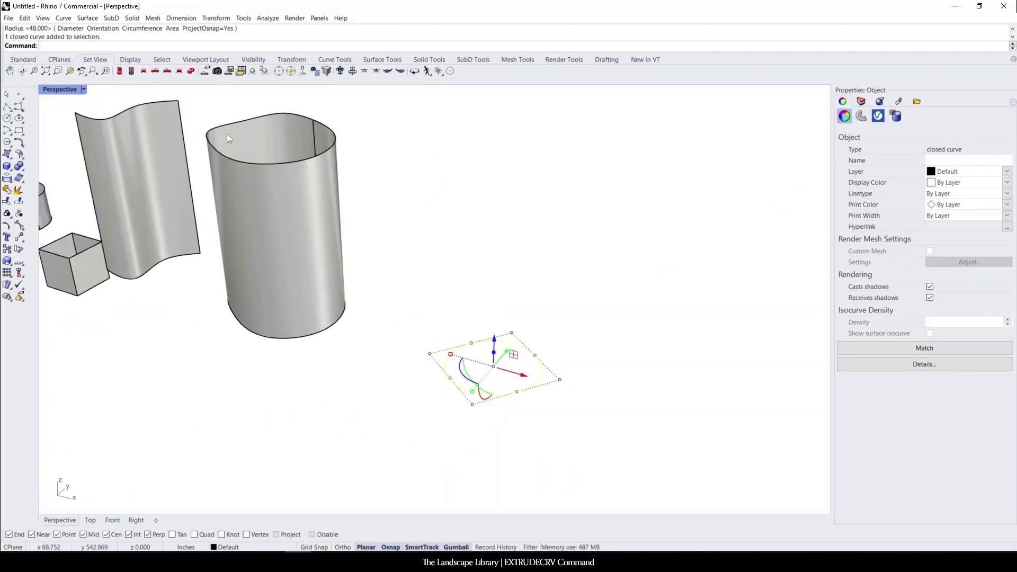
scroll(439, 379, up, 5)
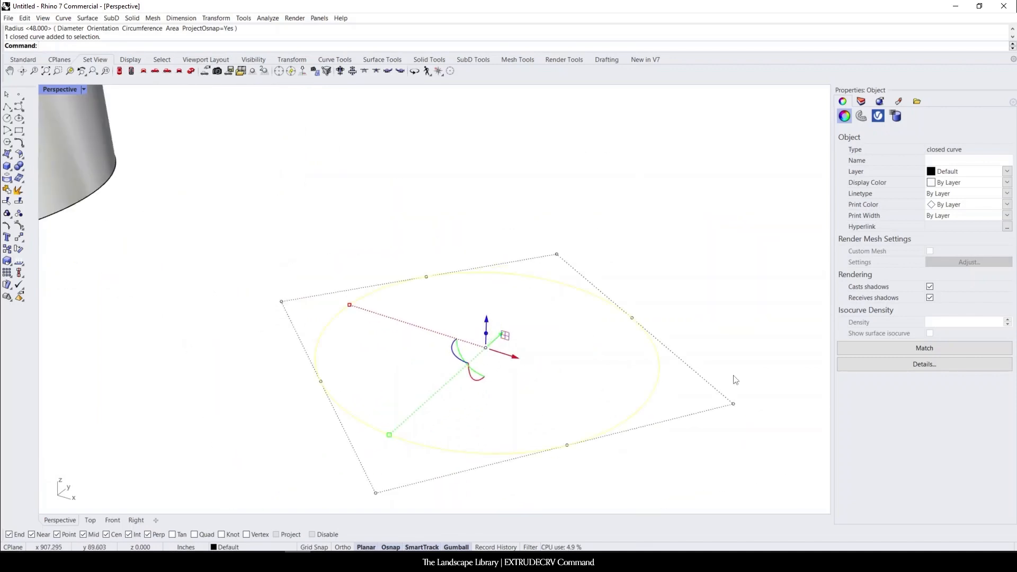
scroll(609, 382, down, 2)
drag(518, 347, 538, 147)
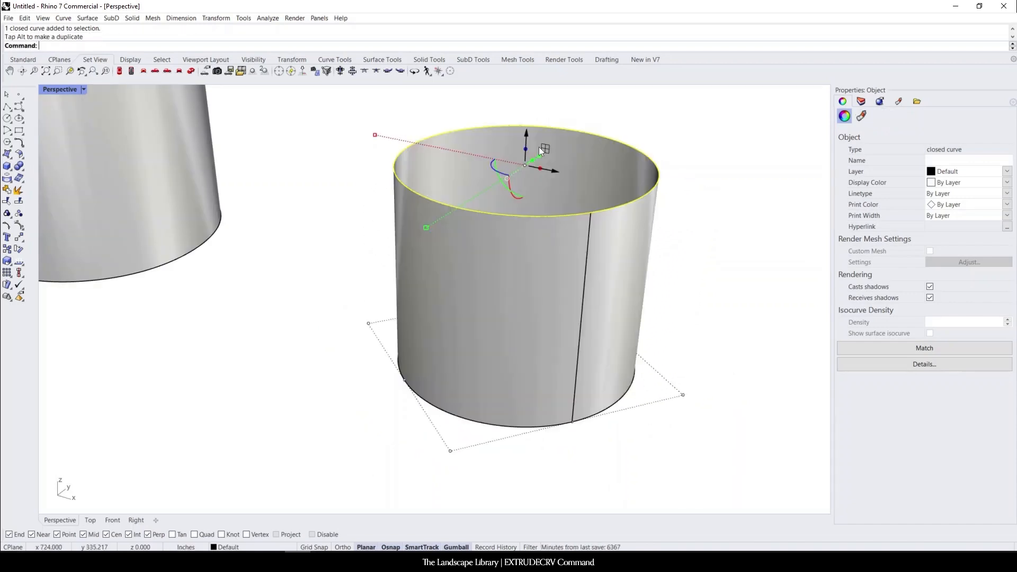
Step: Examine the new open cylinder beside the earlier extrusions from a higher, more distant view, and clear the selection
scroll(552, 211, down, 6)
right_drag(552, 213, 610, 298)
scroll(609, 298, down, 6)
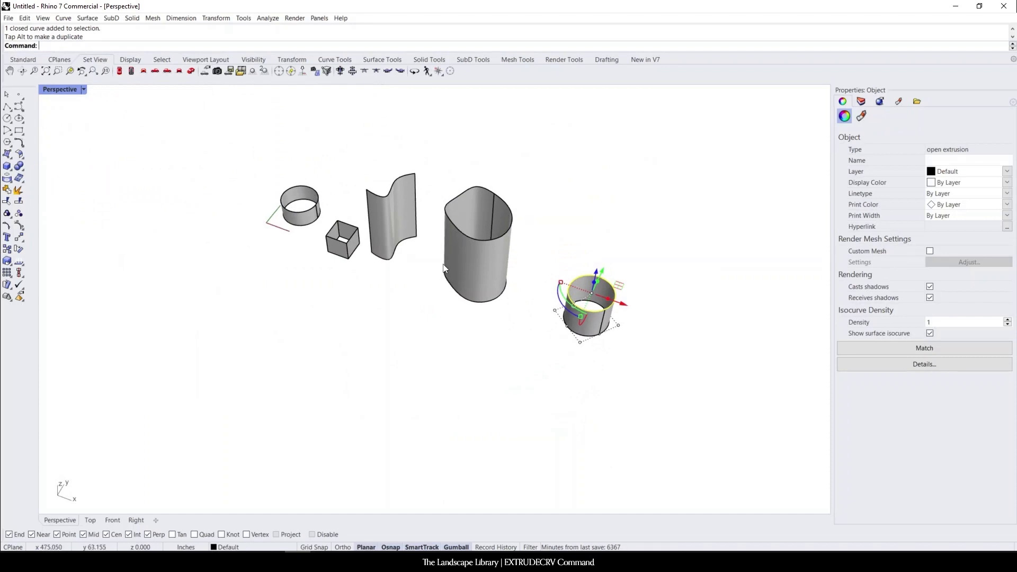
scroll(440, 263, down, 2)
scroll(609, 317, up, 6)
scroll(339, 321, down, 4)
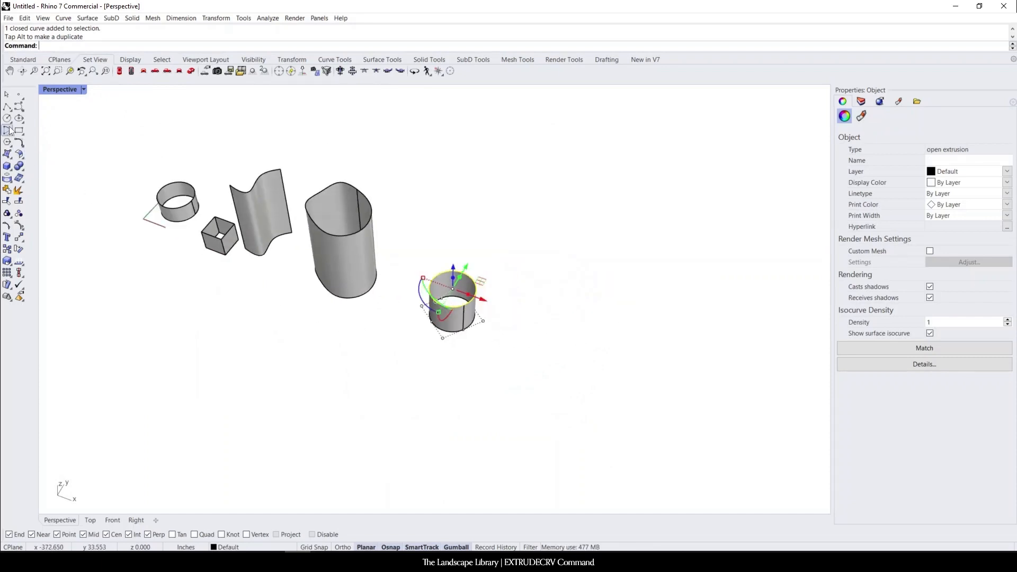
key(Escape)
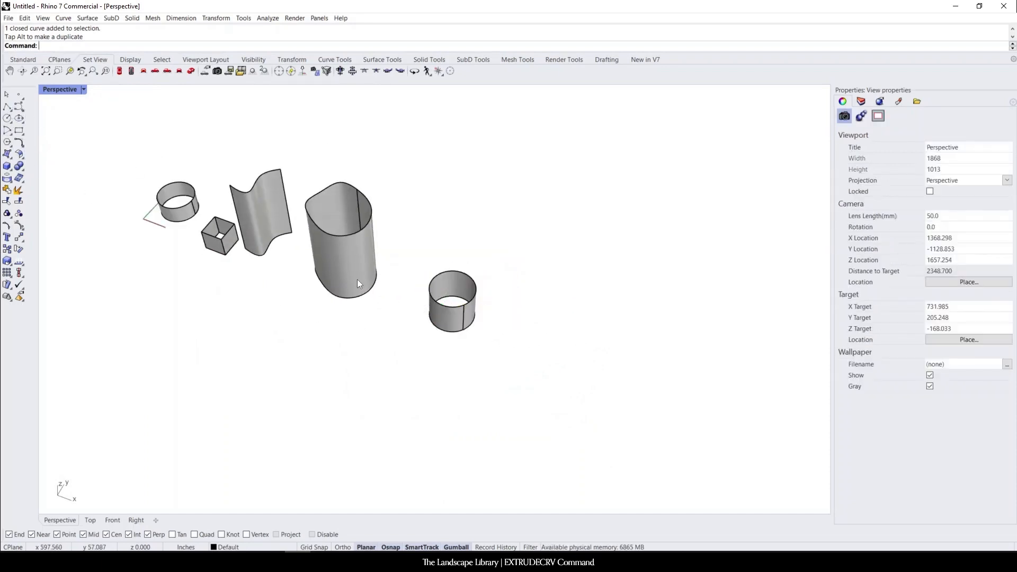
Step: Draw an open S-shaped curve through four points with InterpCrv, beyond the Gumball-extruded cylinder
text(InterpCrv)
key(Return)
click(529, 349)
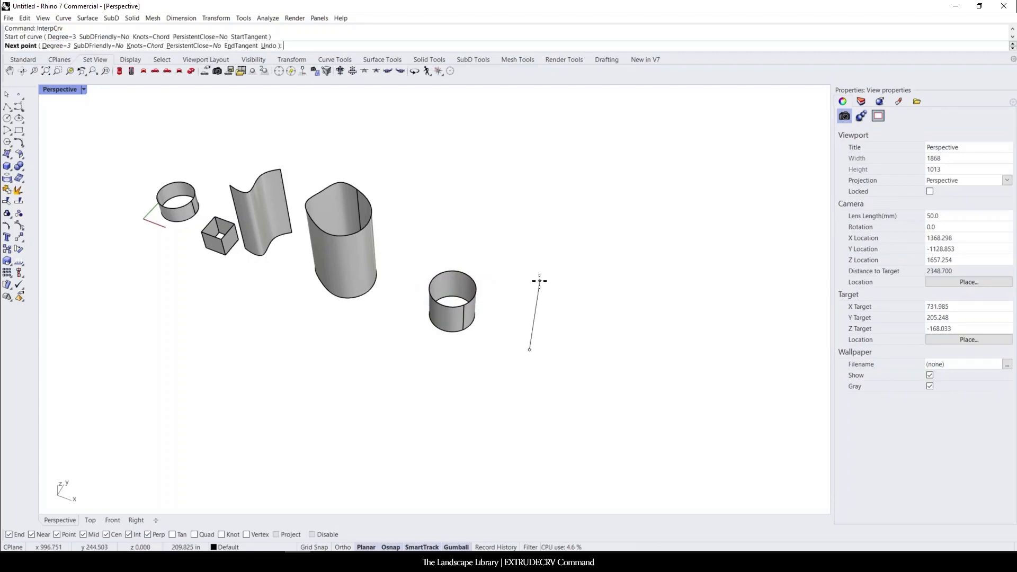
click(540, 281)
click(615, 284)
click(637, 225)
key(Return)
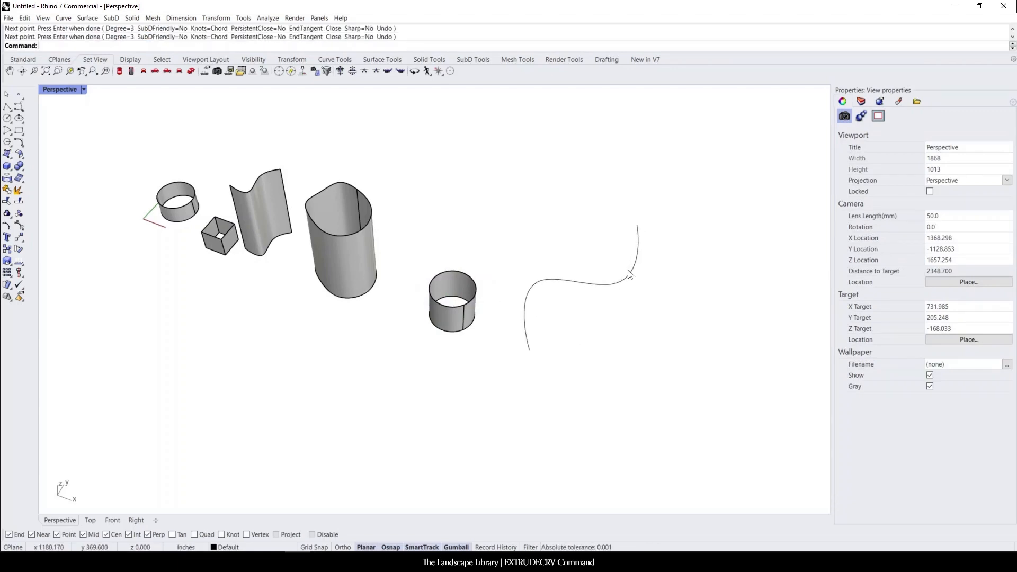
Step: Try extruding the S-shaped curve horizontally along the Y axis with the Gumball's extrude handle, and undo the extrusion
click(628, 272)
right_drag(608, 369, 618, 346)
scroll(620, 347, up, 3)
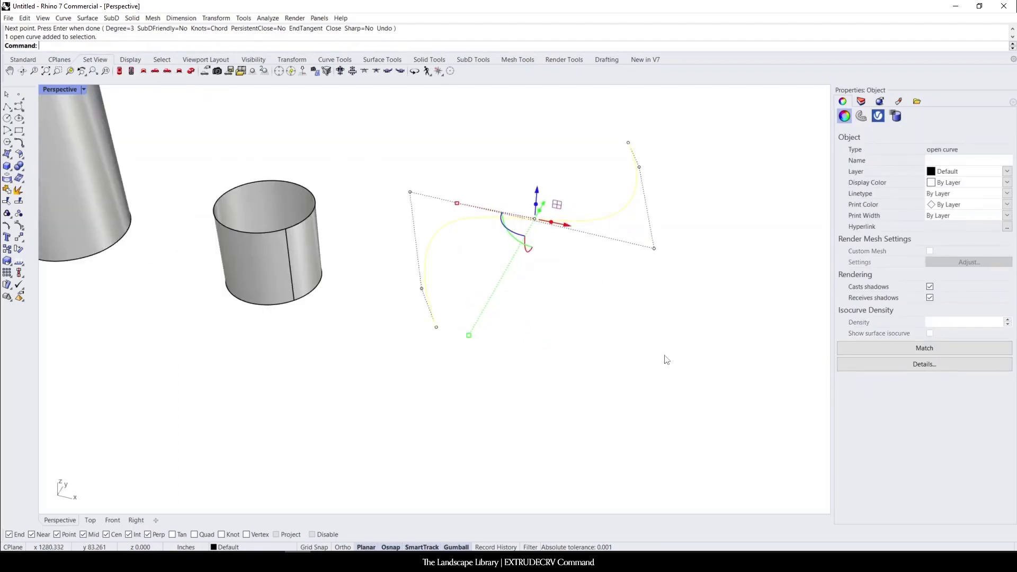
scroll(666, 356, down, 3)
scroll(620, 310, up, 3)
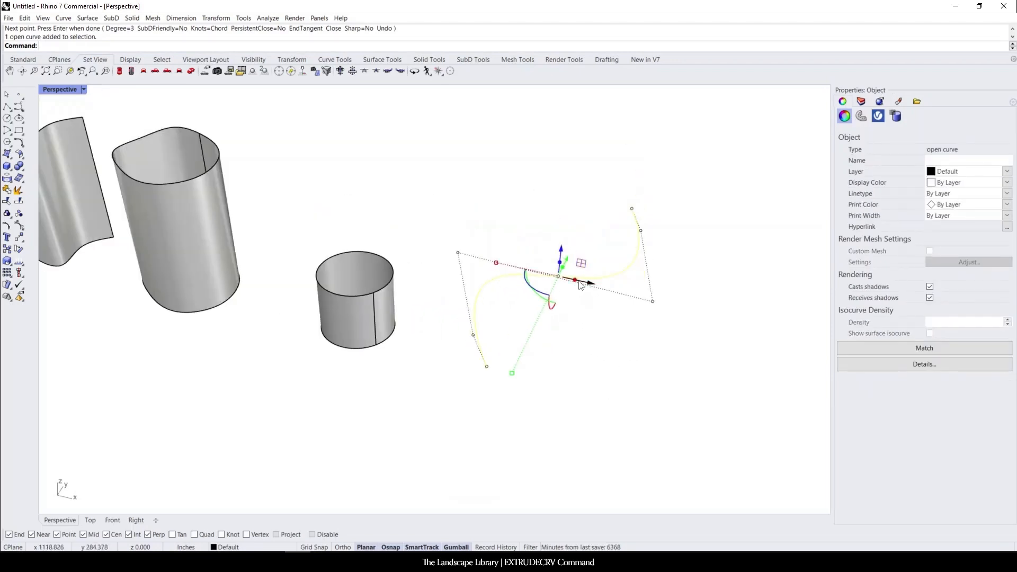
right_drag(594, 319, 554, 292)
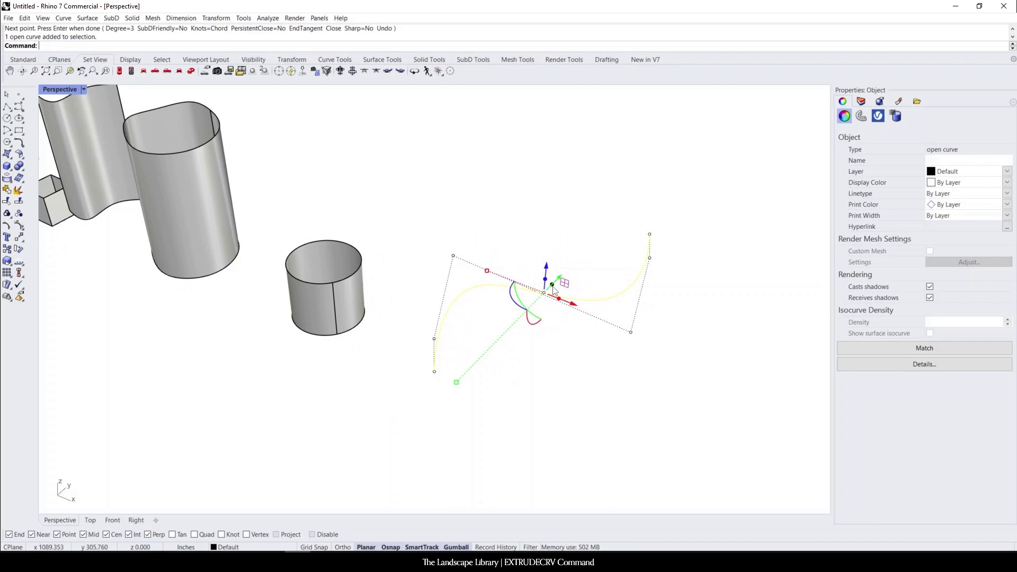
drag(554, 290, 674, 200)
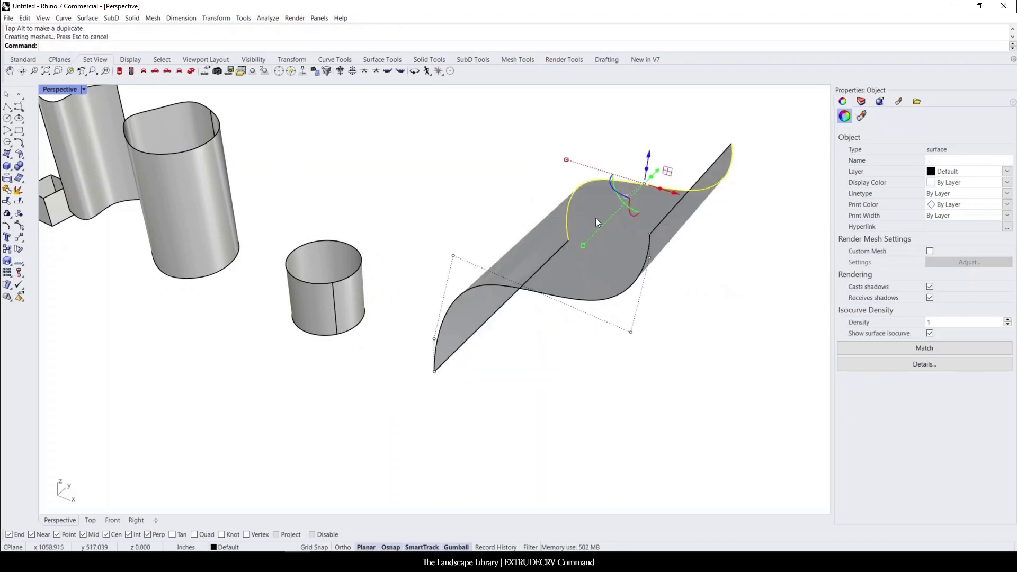
mouse_move(593, 326)
right_down()
mouse_move(611, 286)
mouse_move(597, 322)
right_up()
scroll(640, 188, up, 5)
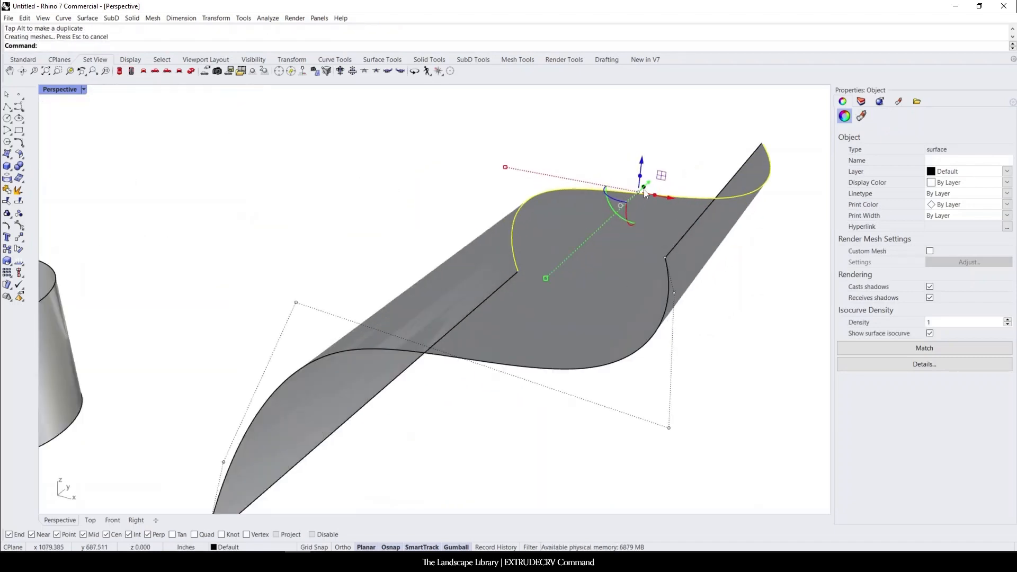
key(ctrl+z)
scroll(597, 310, down, 6)
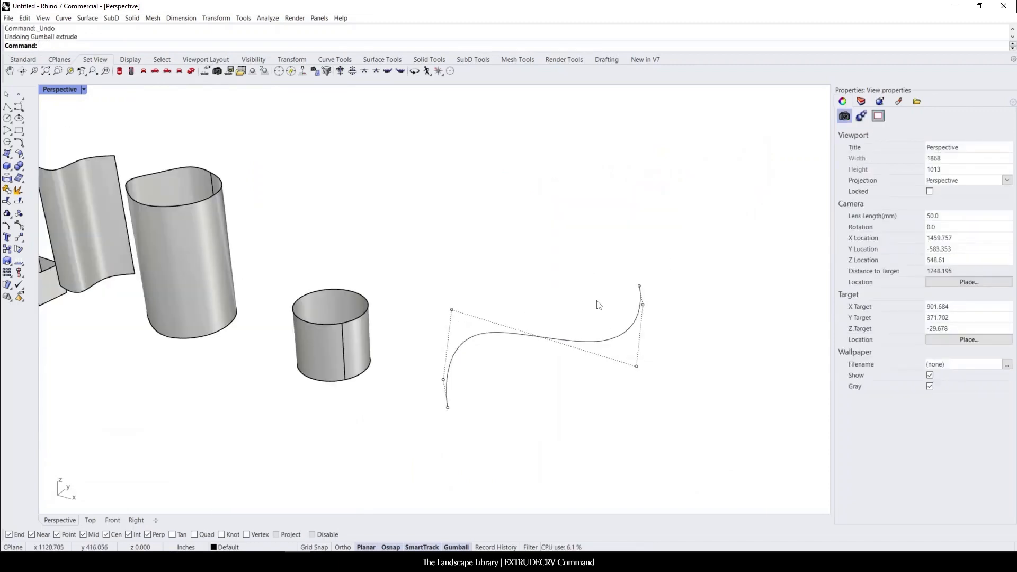
Step: Try extruding the S-shaped curve horizontally along the X axis with the Gumball's extrude handle, and undo the extrusion
drag(602, 294, 569, 365)
key(Escape)
key(Escape)
drag(592, 288, 576, 201)
key(ctrl+z)
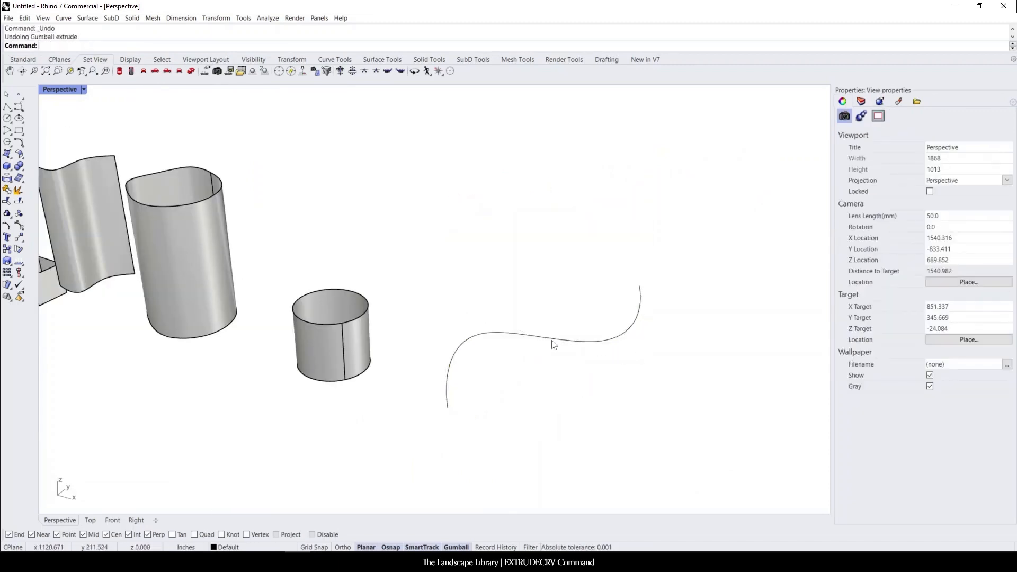
click(553, 345)
drag(561, 342, 685, 372)
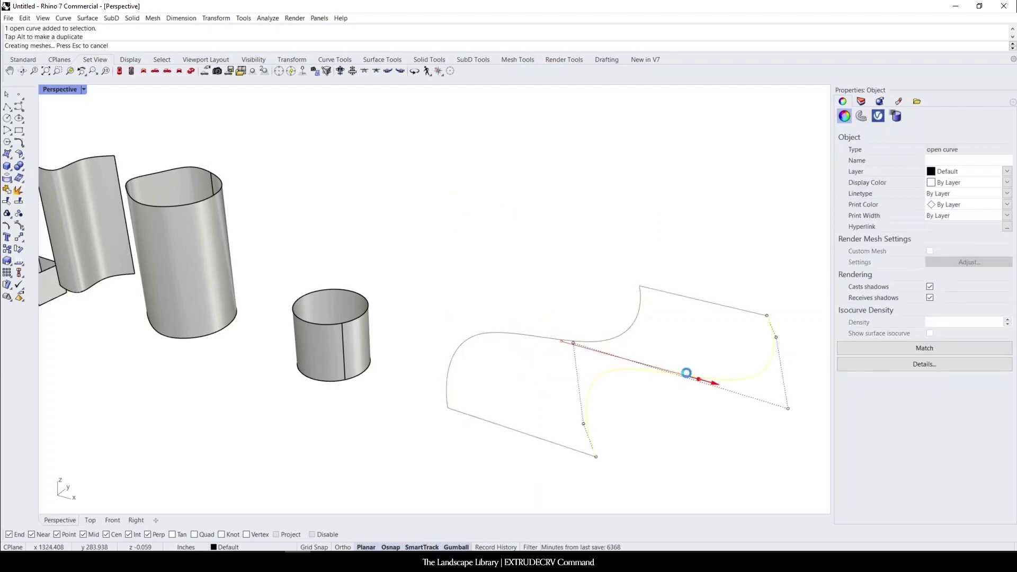
key(ctrl+z)
Step: Draw a straight polyline segment about 400 in long with Ortho along the Y direction, beyond the S-shaped curve
scroll(500, 322, down, 6)
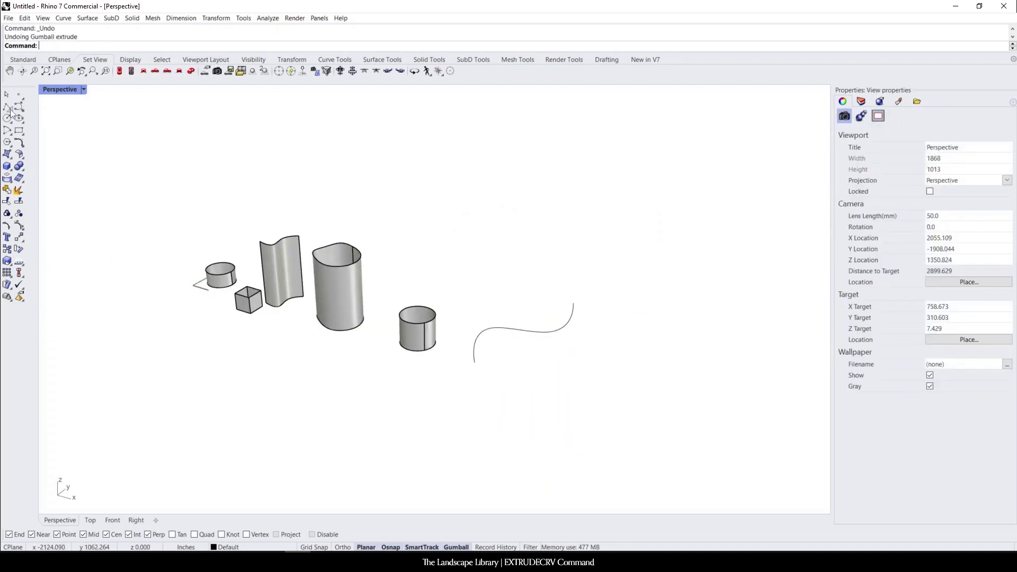
click(7, 107)
click(576, 391)
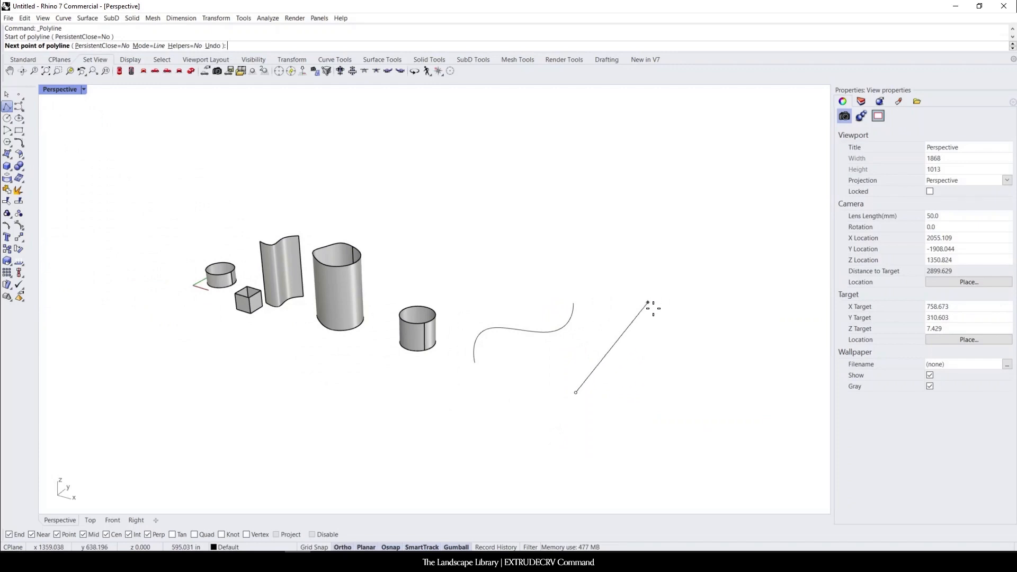
key(Escape)
key(Return)
click(572, 383)
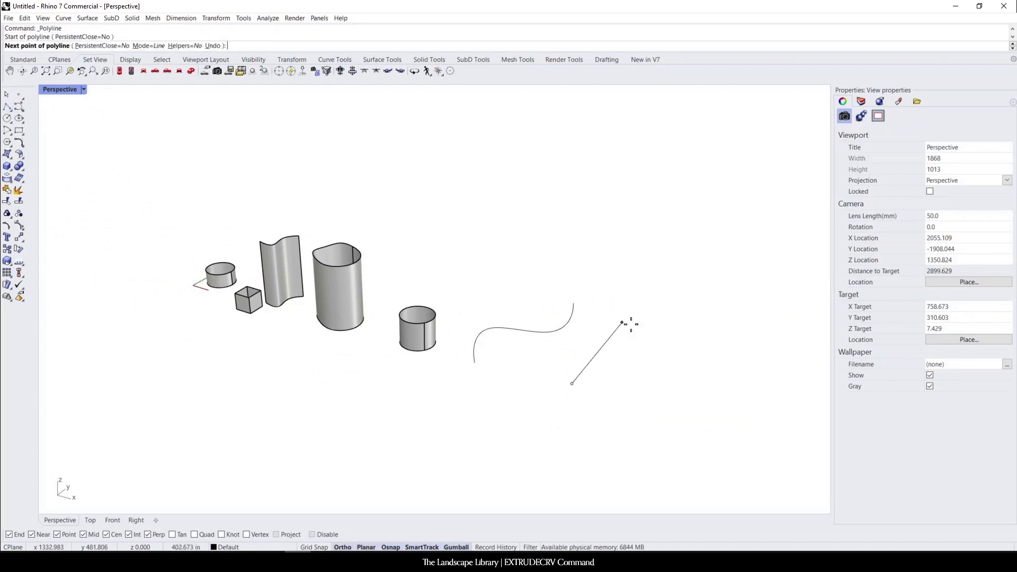
click(624, 322)
key(Return)
Step: Try extruding the straight line upward into a vertical wall with the Gumball's vertical extrude handle, and undo the extrusion
click(609, 342)
scroll(650, 377, up, 5)
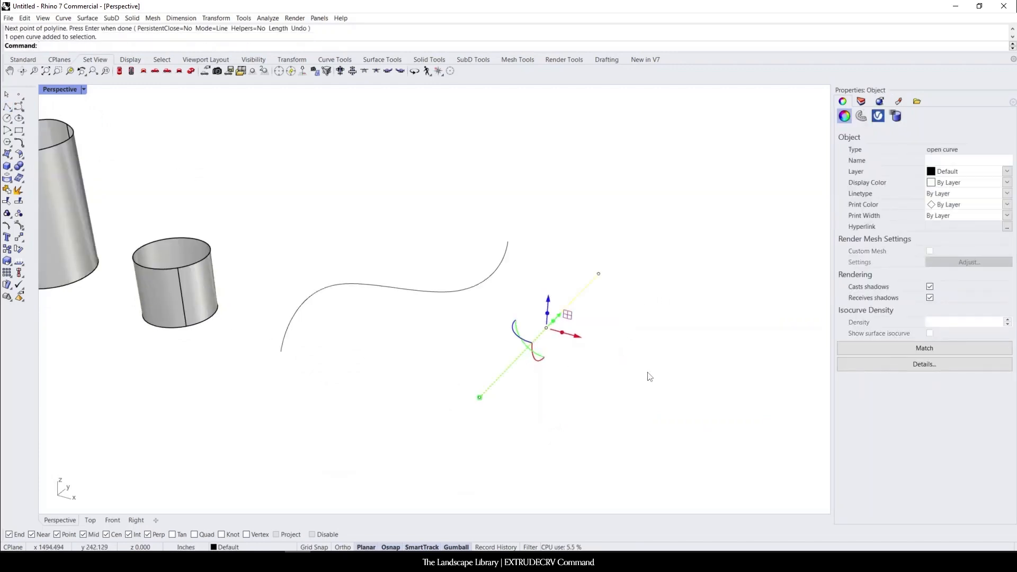
drag(547, 313, 556, 183)
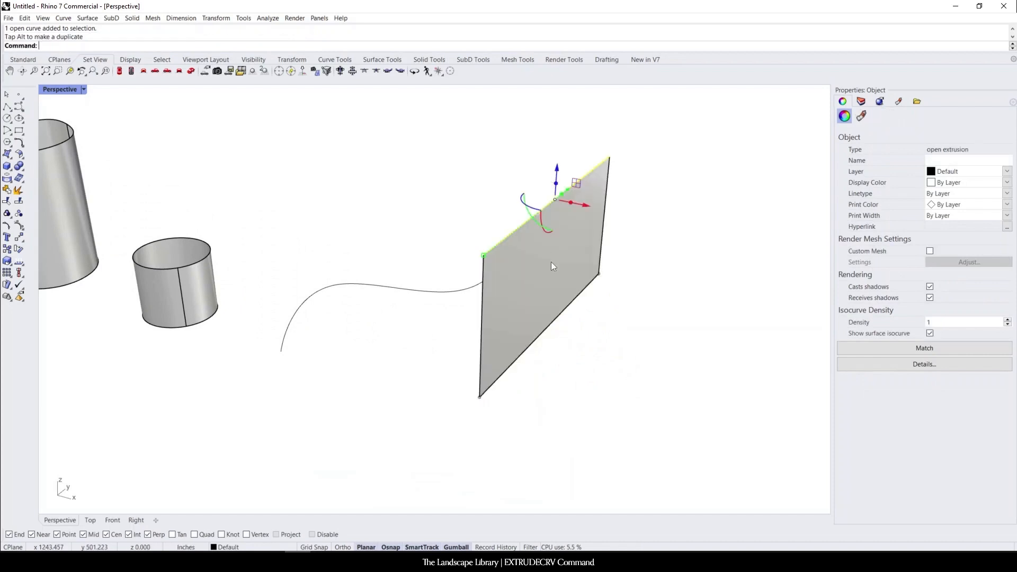
key(ctrl+z)
Step: Reselect the straight line, extrude it horizontally toward the S-shaped curve into a flat surface with the Gumball's X-axis handle, and clear the selection
click(556, 333)
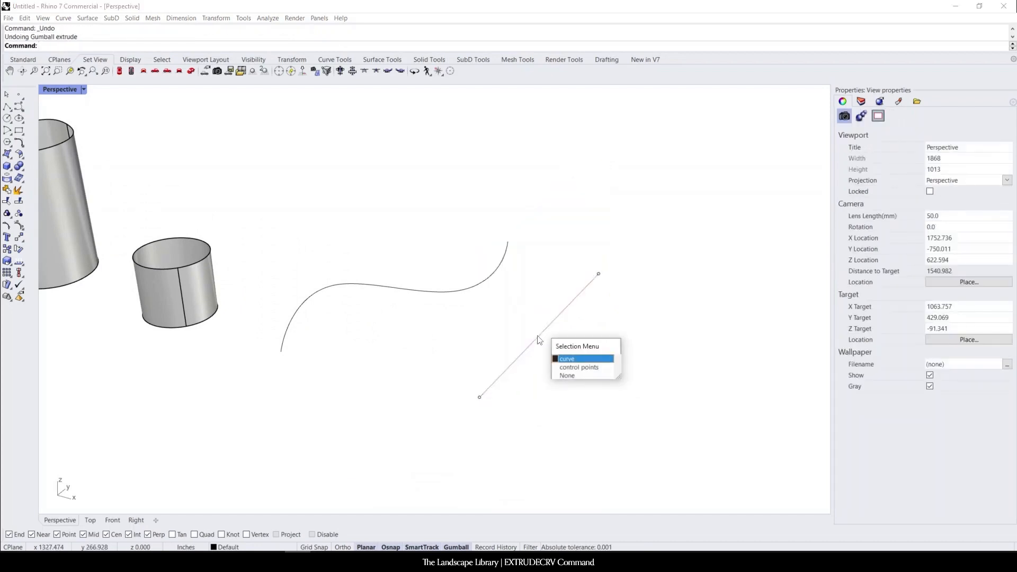
click(557, 329)
click(551, 327)
scroll(556, 330, down, 2)
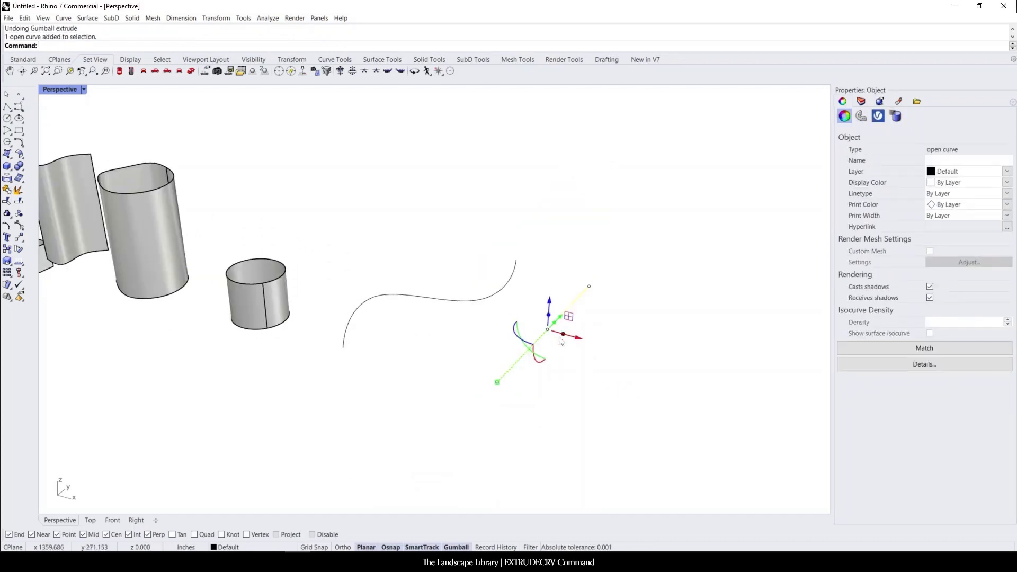
drag(565, 337, 489, 321)
scroll(630, 365, down, 5)
click(561, 390)
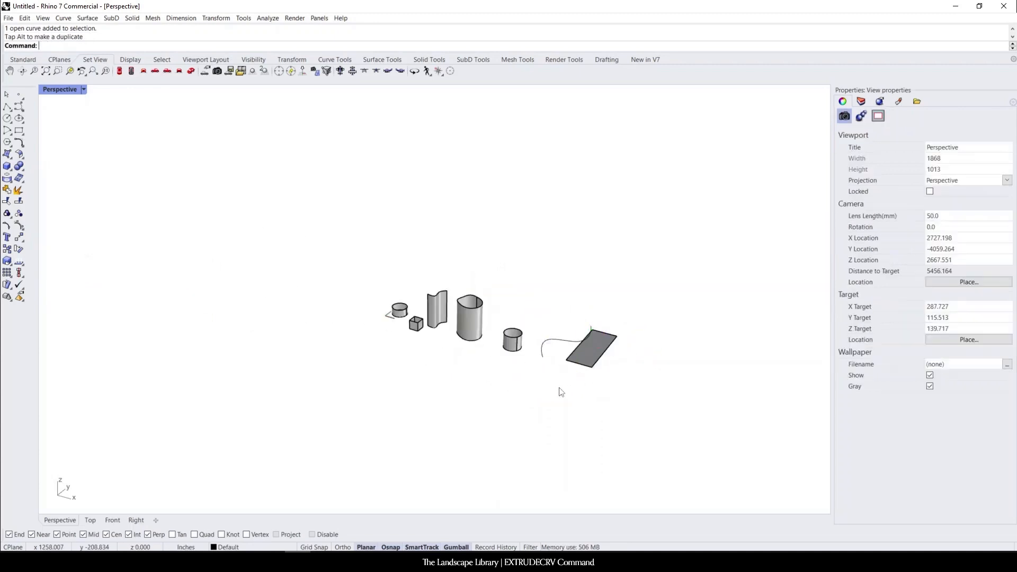